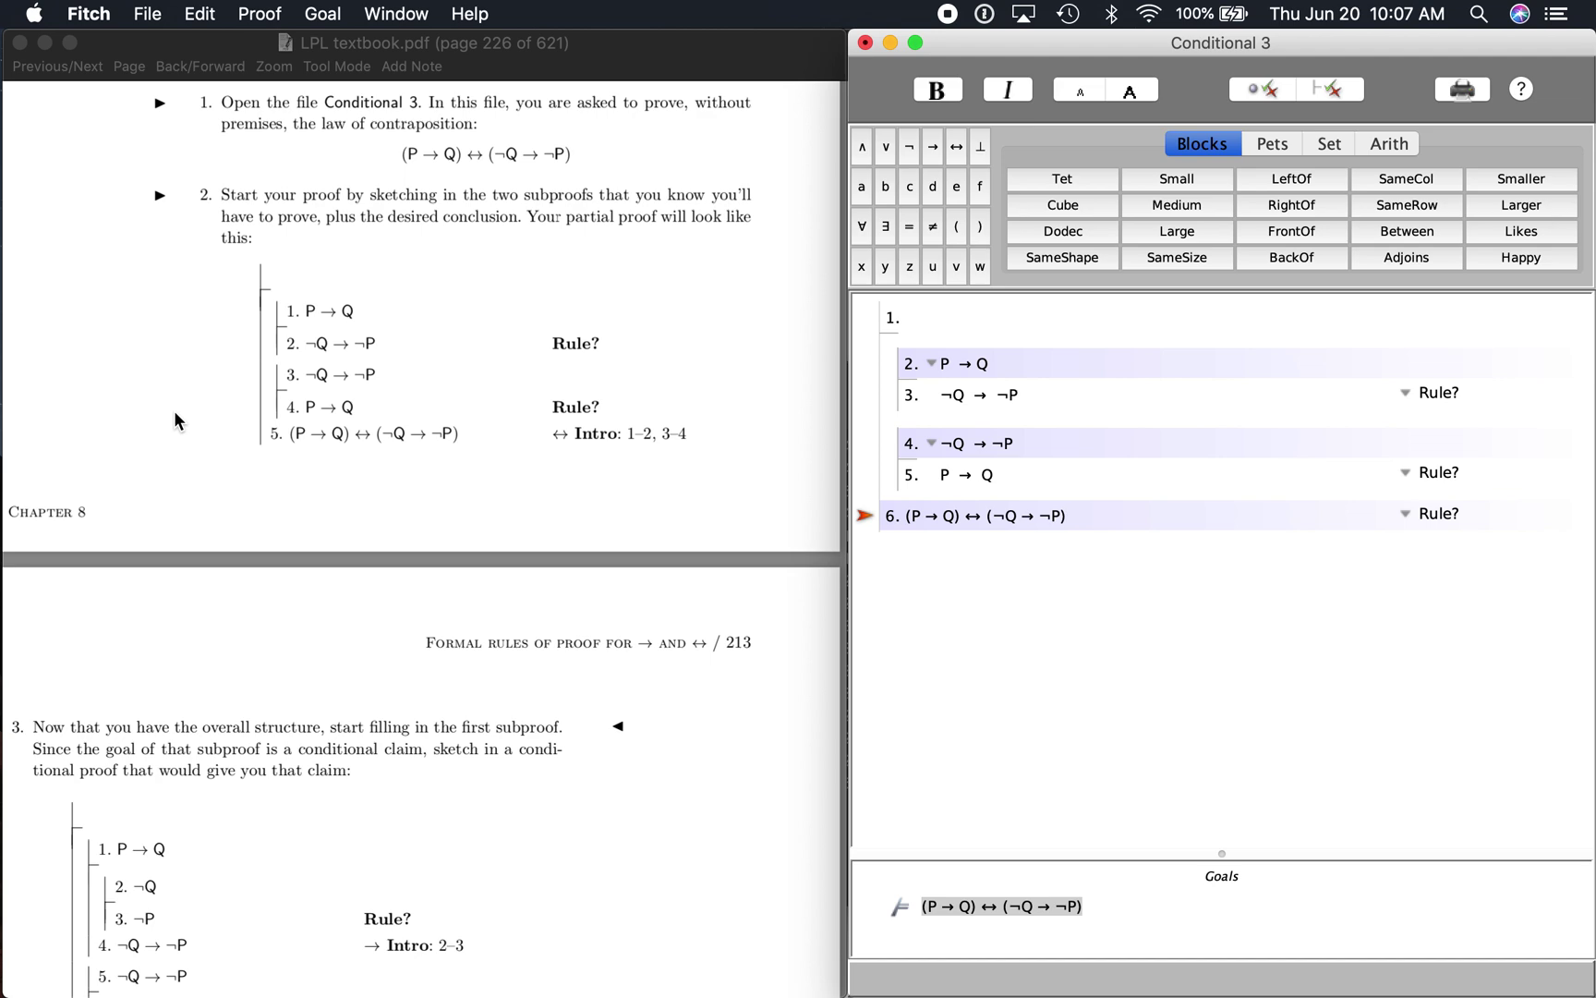
# Bring the textbook to page 227's first-subproof steps and return to the P → Q assumption
pyautogui.scroll(-2, 173, 419)
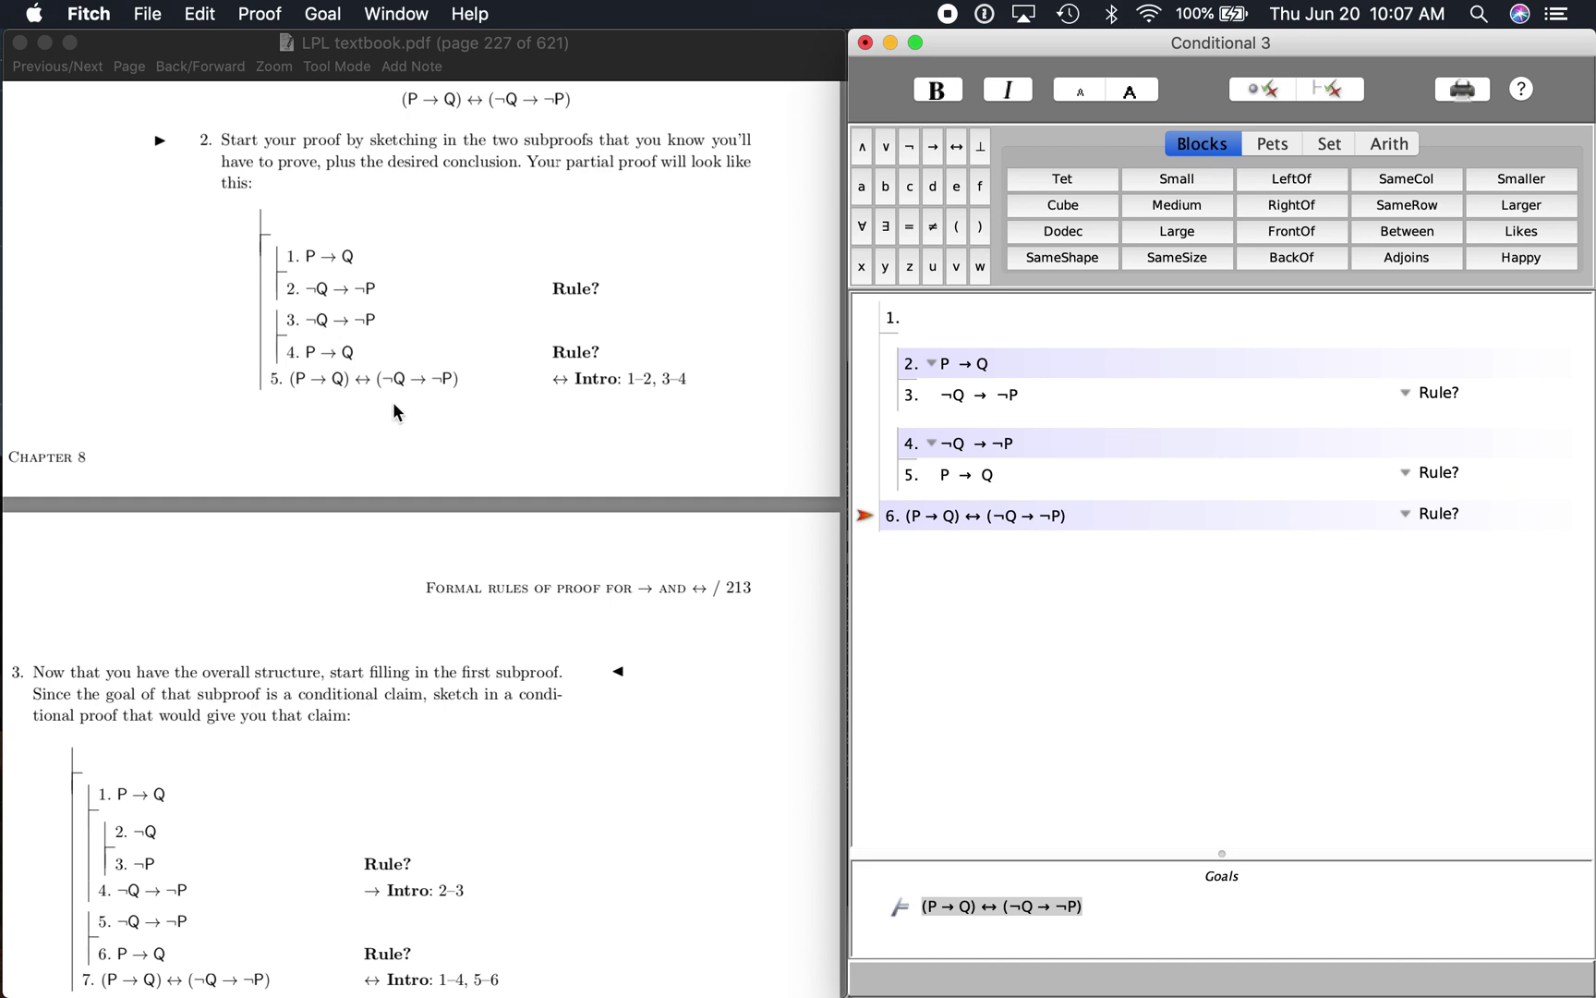
pyautogui.scroll(-10, 393, 400)
pyautogui.scroll(-8, 393, 407)
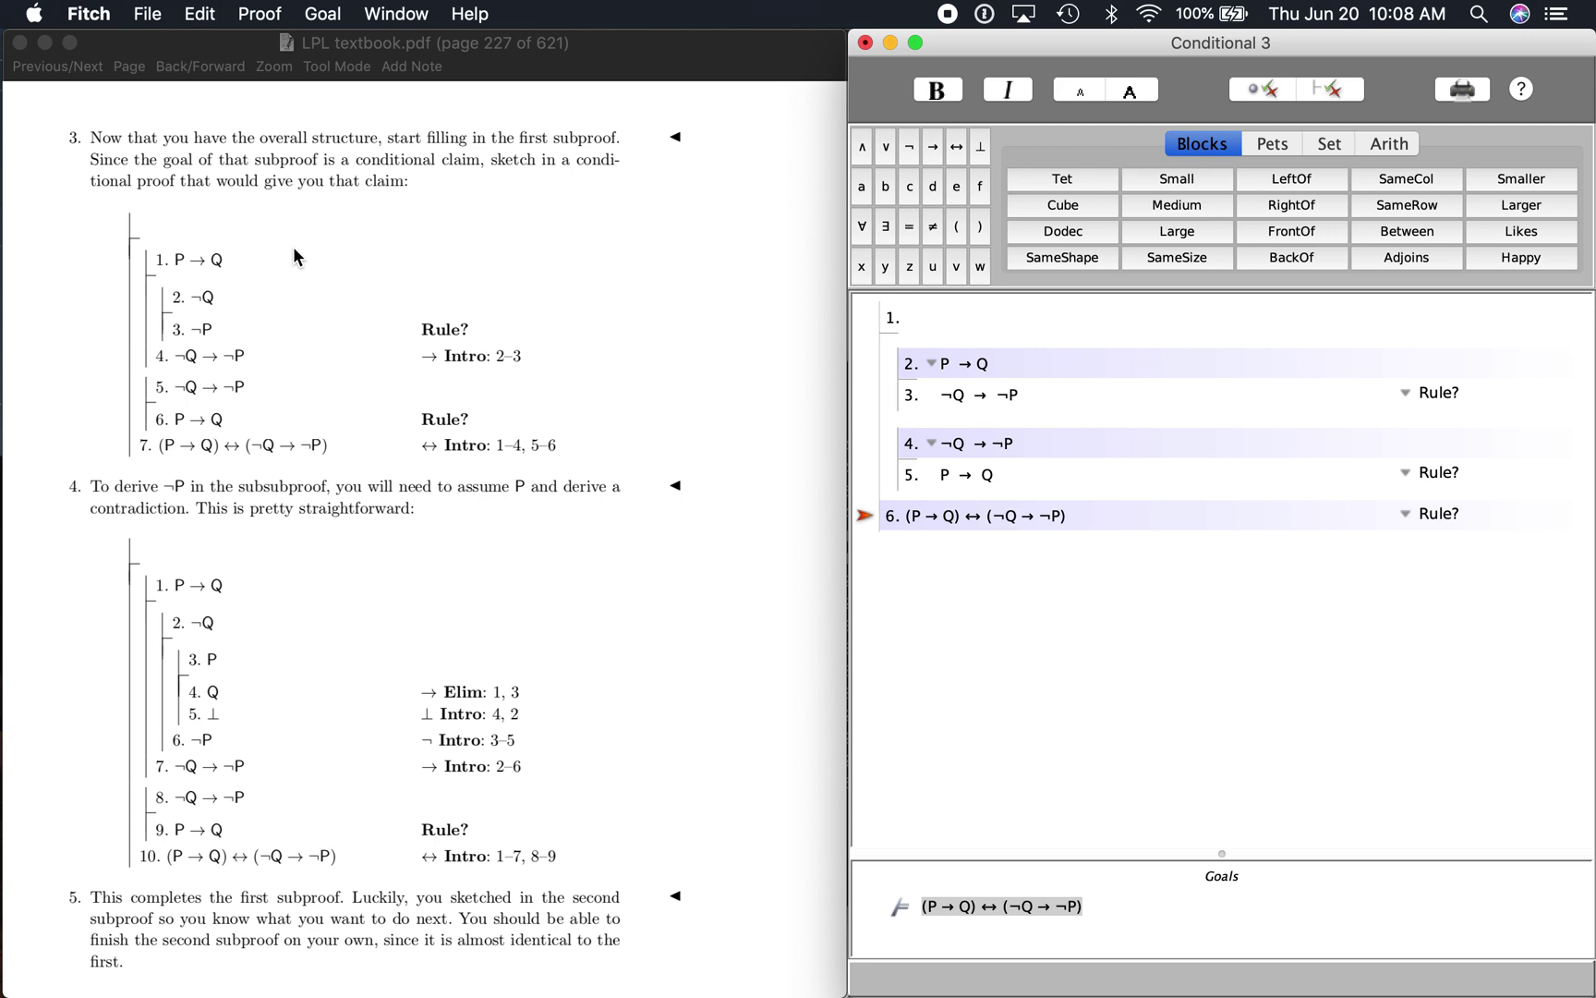
pyautogui.press('Up')
pyautogui.press('Up')
pyautogui.press('Up')
pyautogui.press('Up')
# Start a nested subproof inside the first subproof assuming ¬Q
pyautogui.click(271, 12)
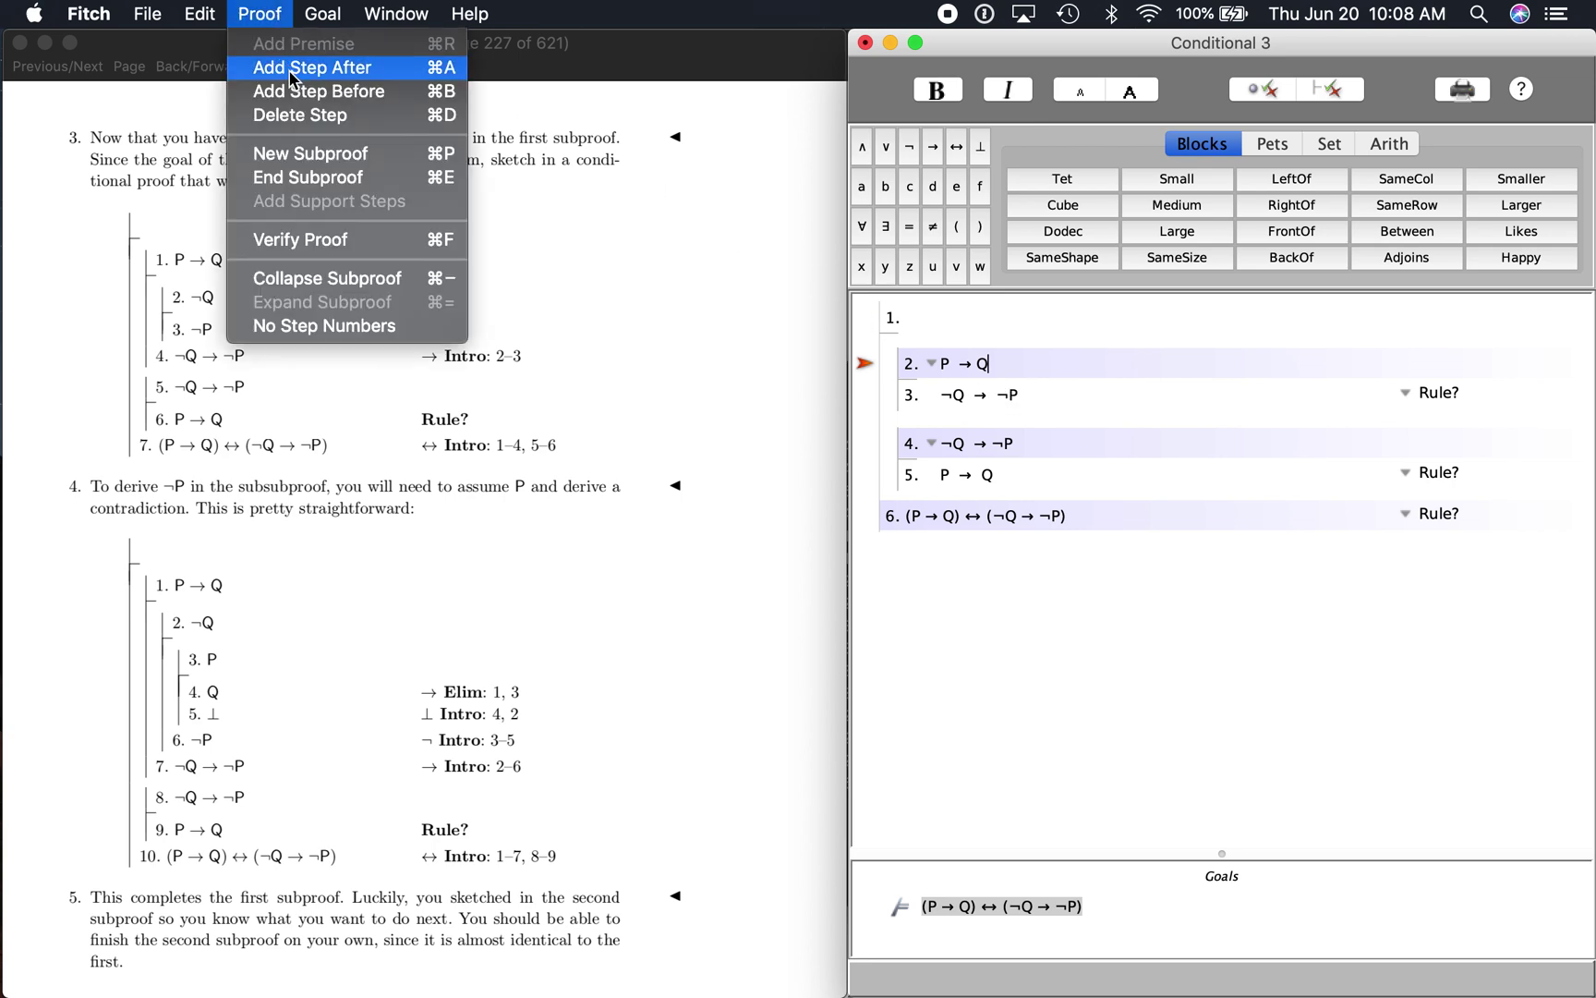
pyautogui.click(324, 154)
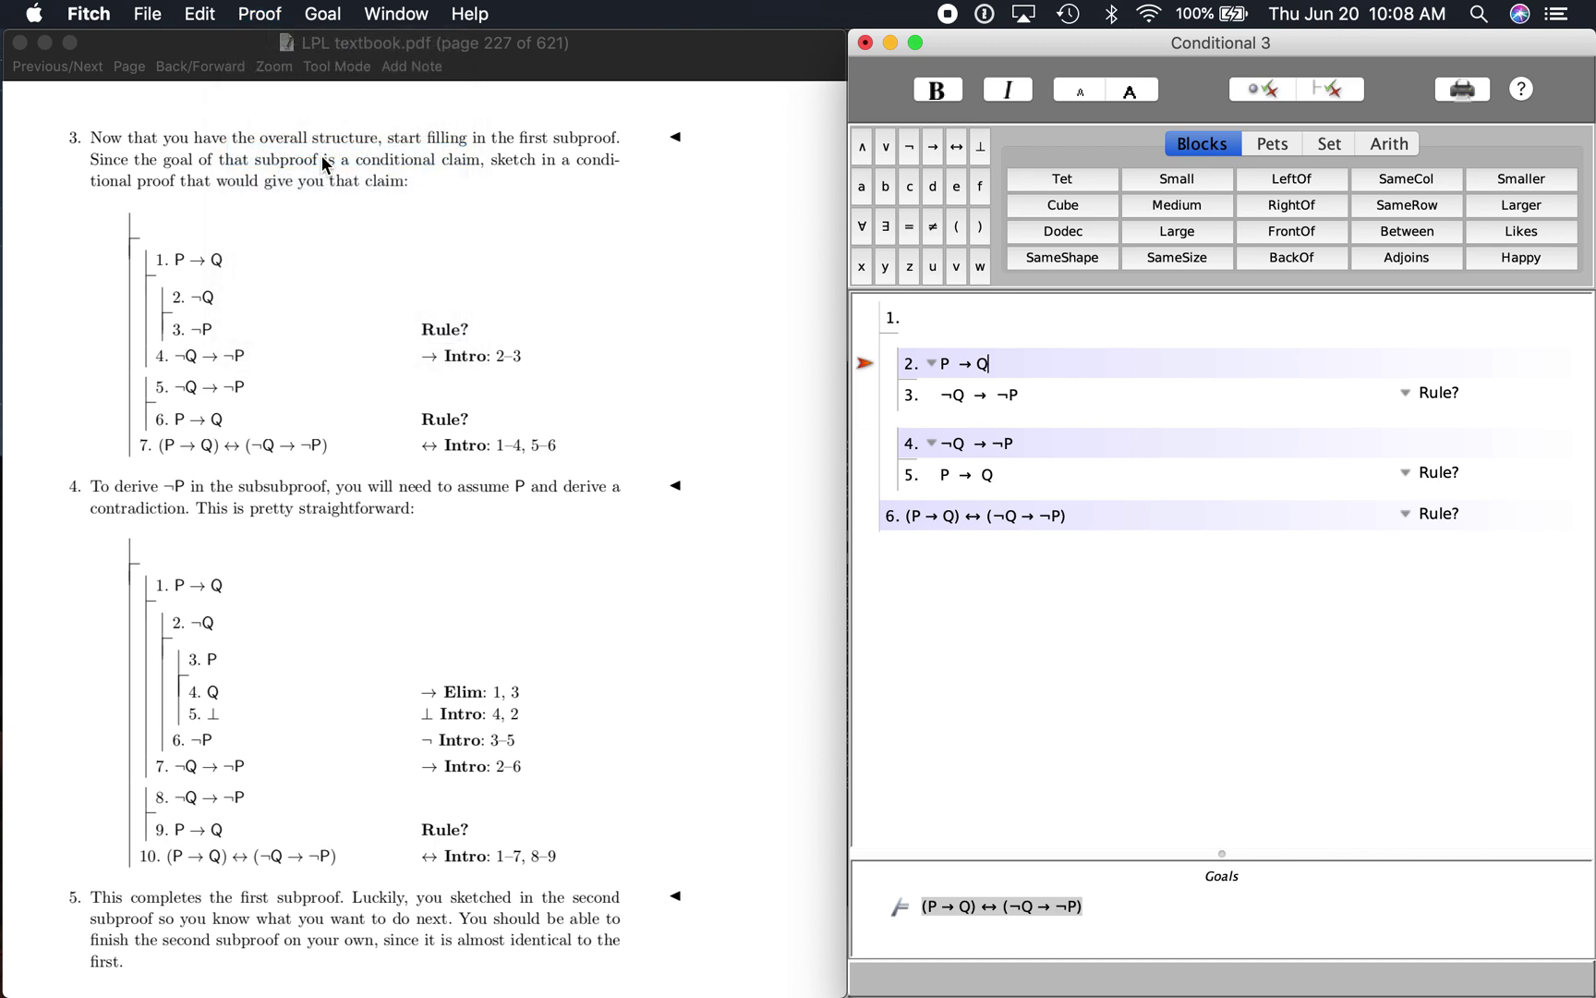
pyautogui.click(910, 148)
pyautogui.write('Q')
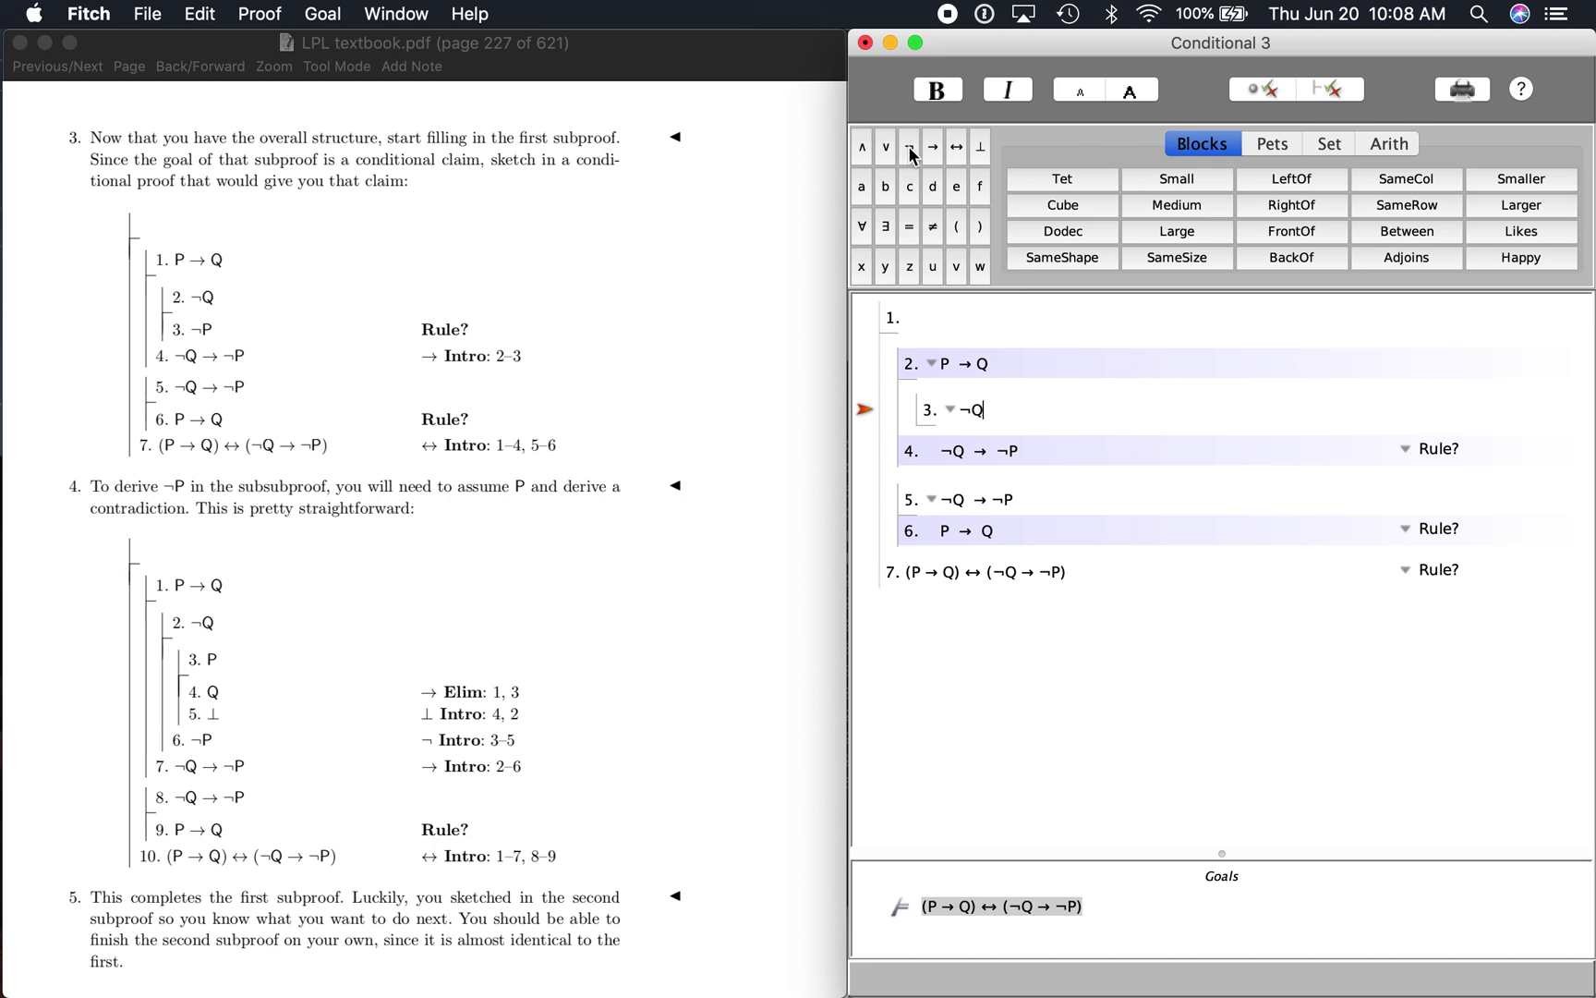
# Add ¬P as the nested subproof's last step, then return to the ¬Q assumption
pyautogui.press('super+e')
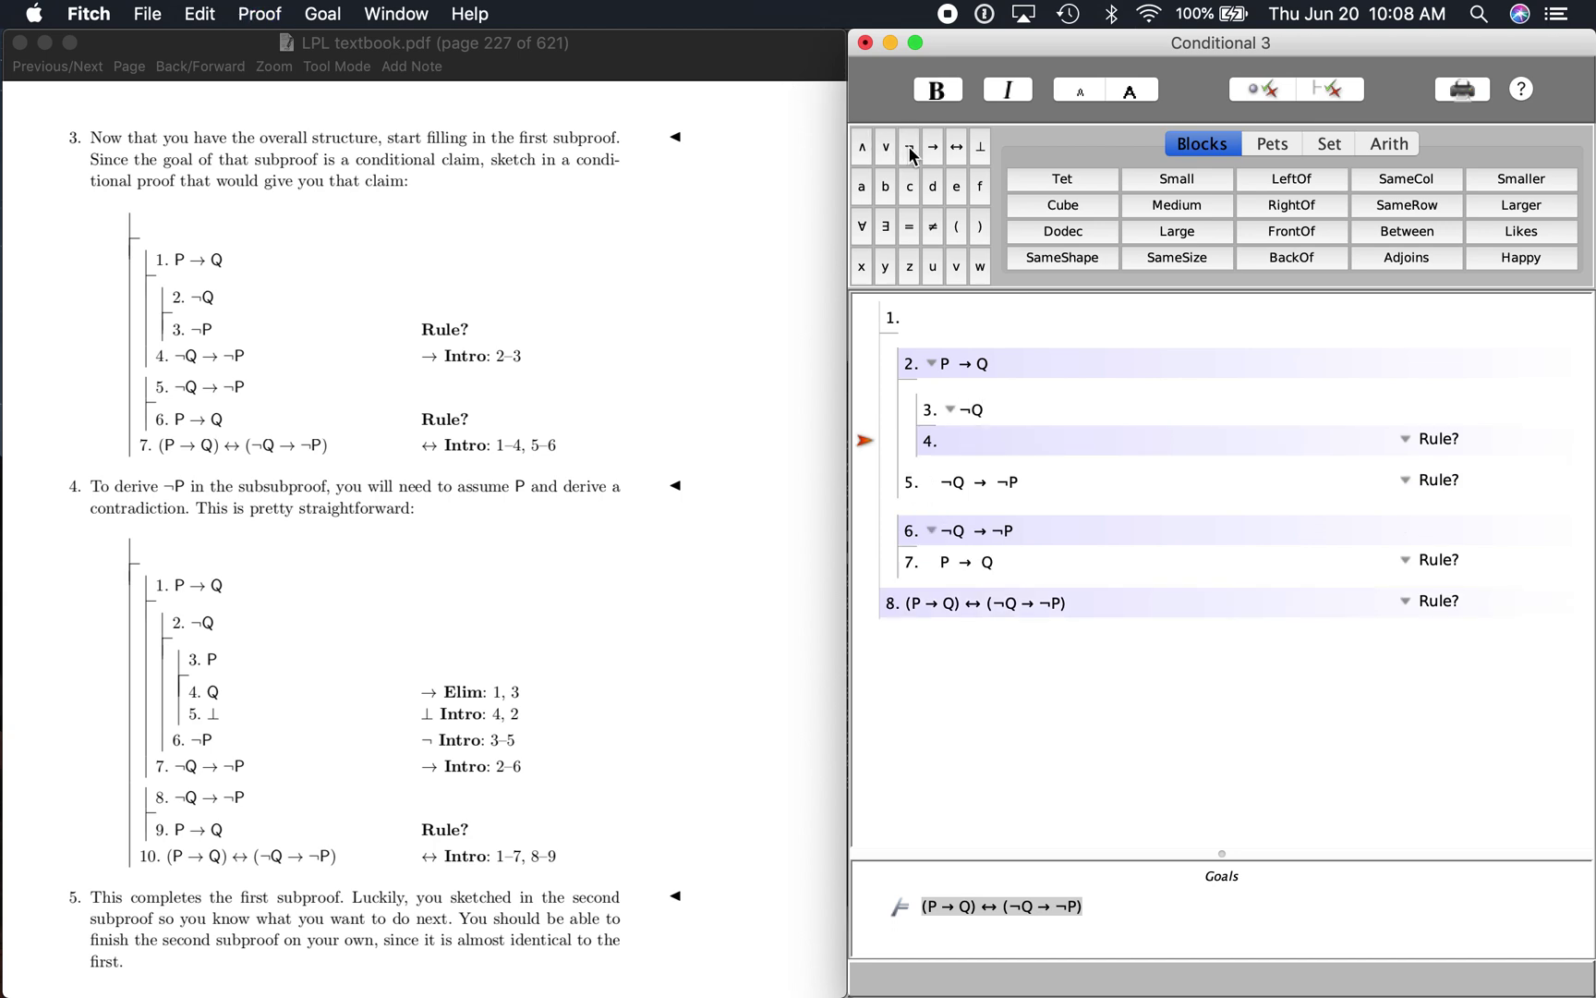
pyautogui.click(911, 148)
pyautogui.write('P')
pyautogui.scroll(-3, 603, 656)
pyautogui.scroll(-3, 603, 657)
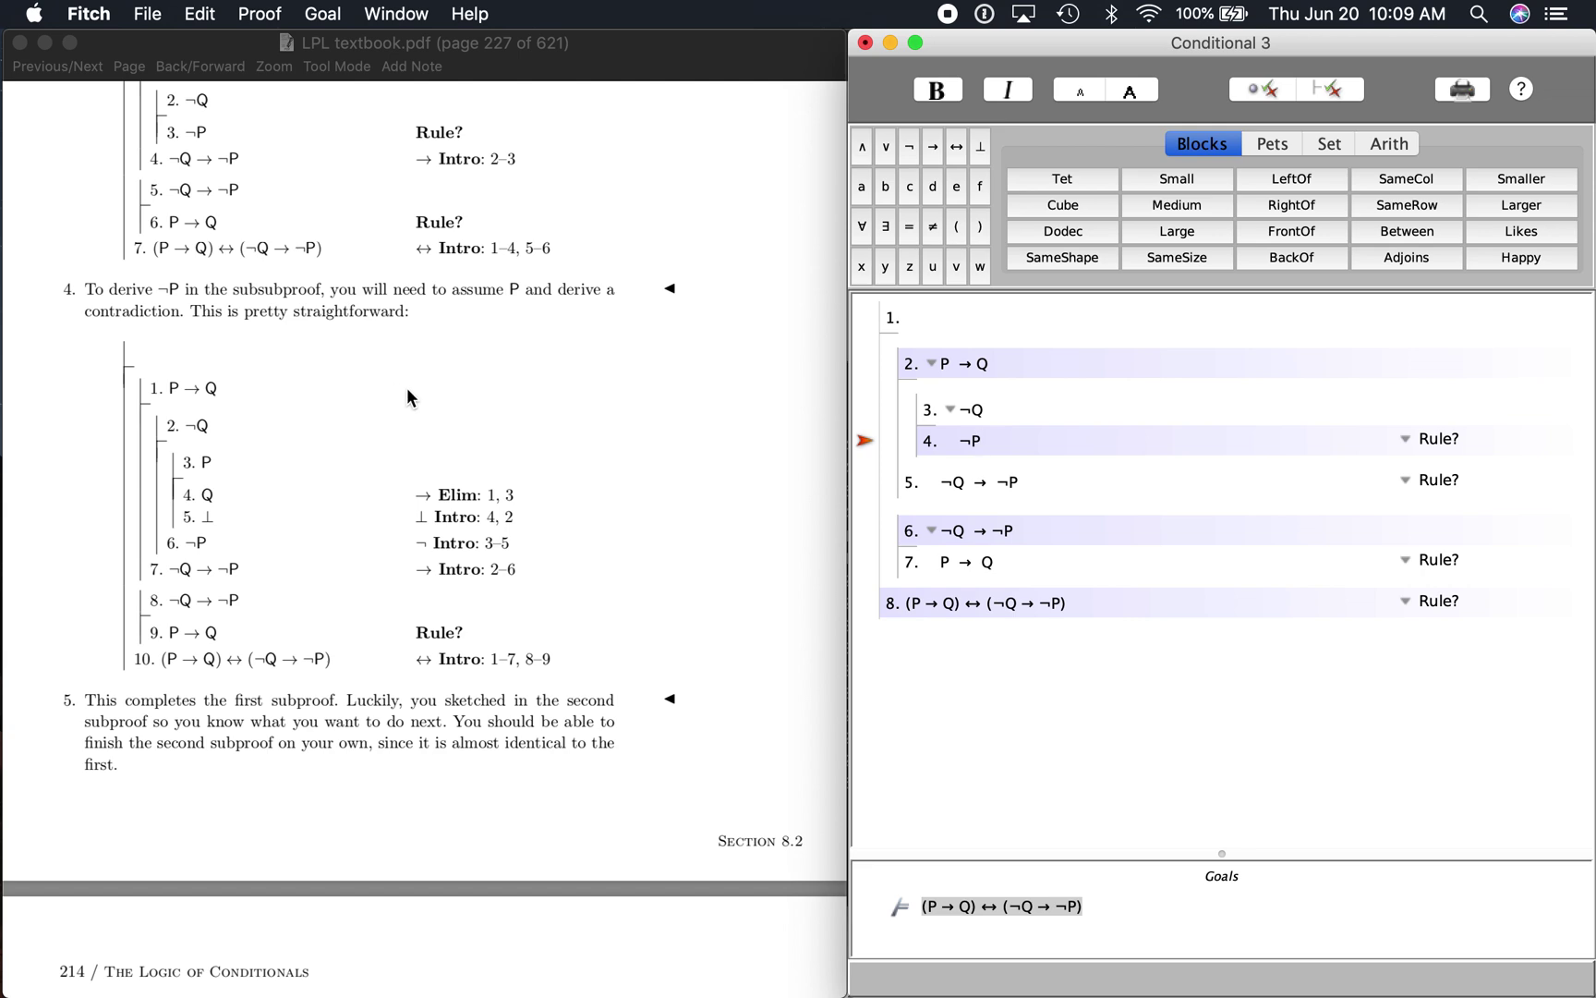
pyautogui.press('Up')
# Nest a subproof assuming P under ¬Q, followed by an unjustified step Q
pyautogui.click(268, 17)
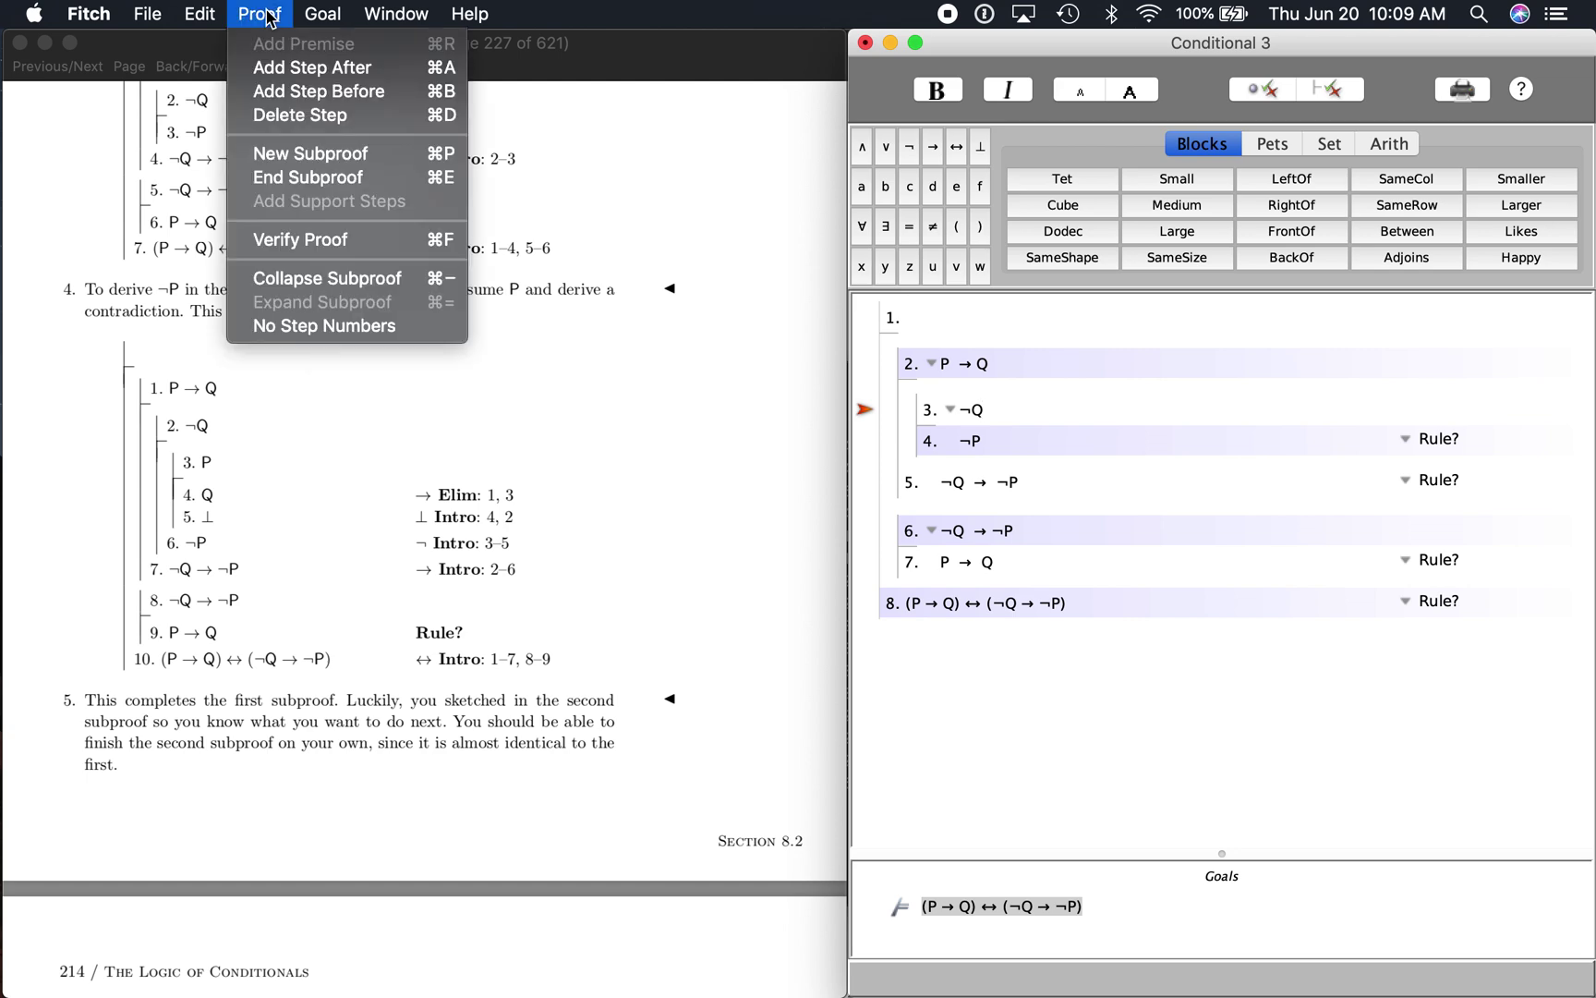
pyautogui.click(315, 154)
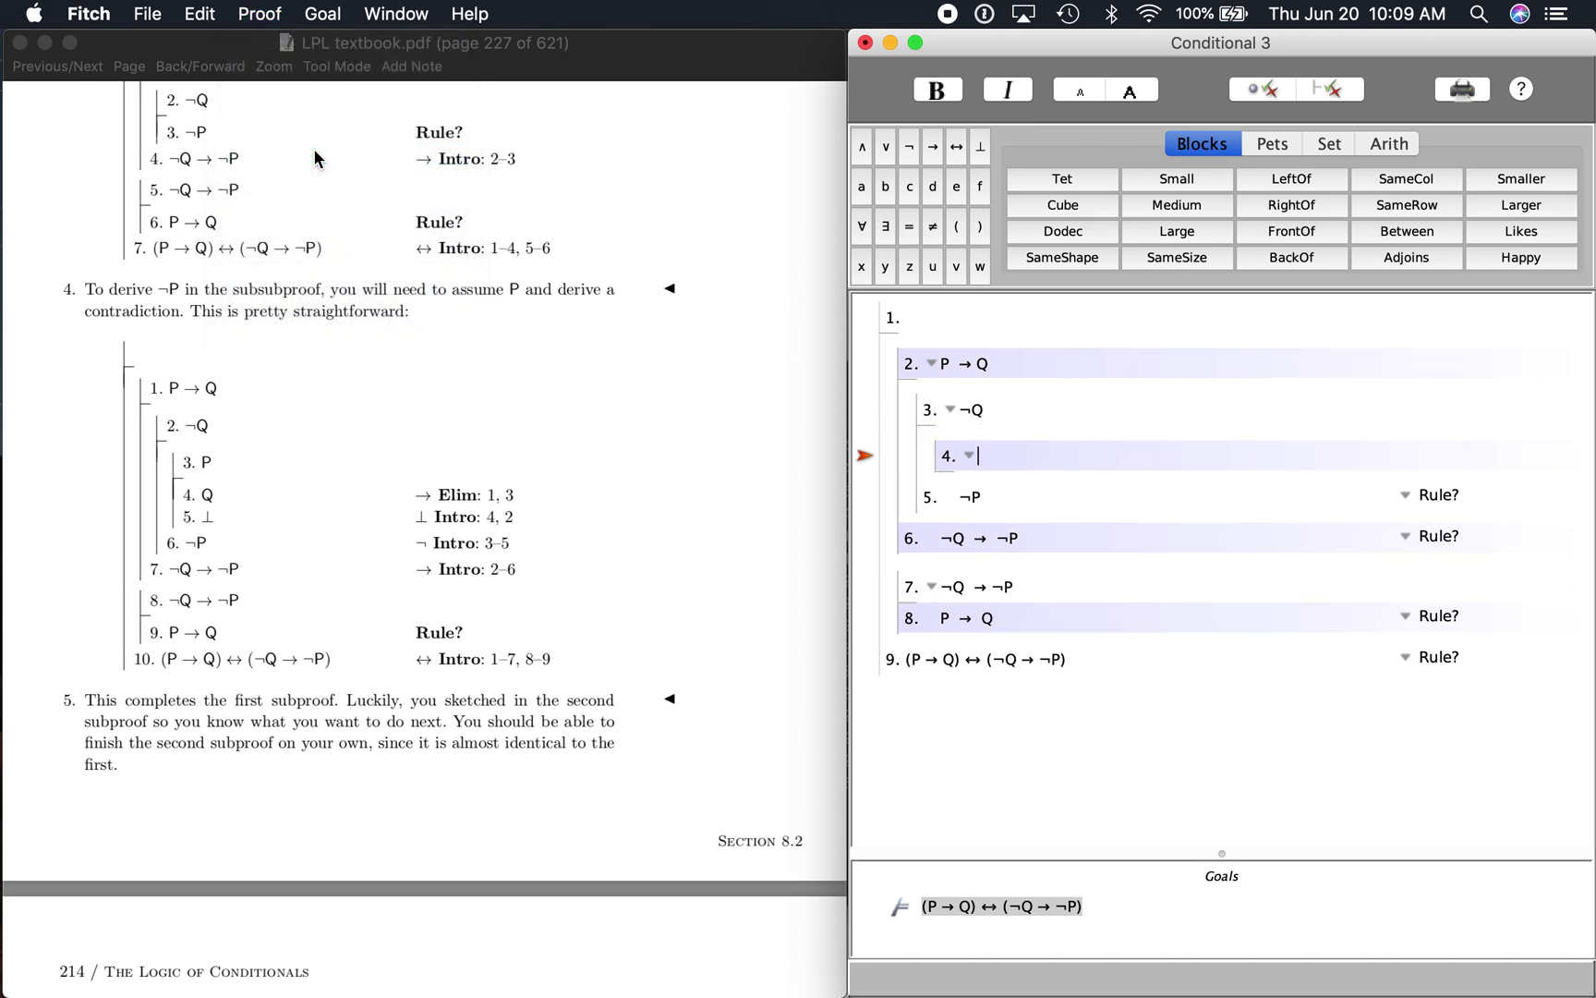
pyautogui.write('P')
pyautogui.press('super+e')
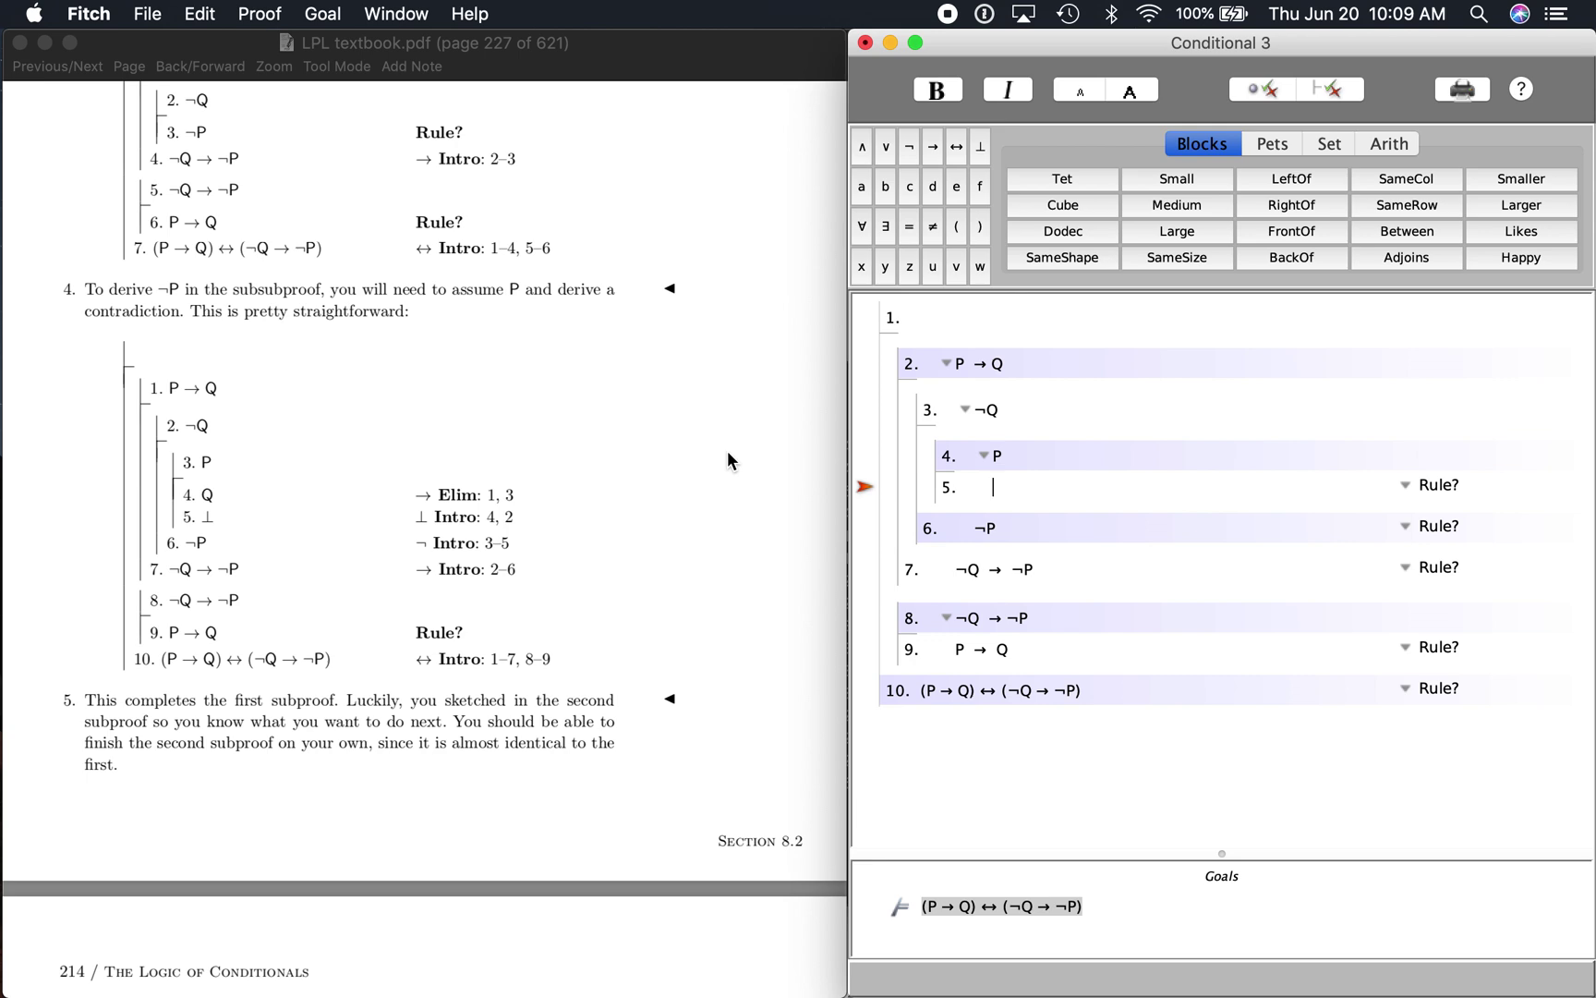
pyautogui.write('Q')
# Justify step 5's Q with → Elim citing lines 2 and 4, and check it
pyautogui.click(1408, 487)
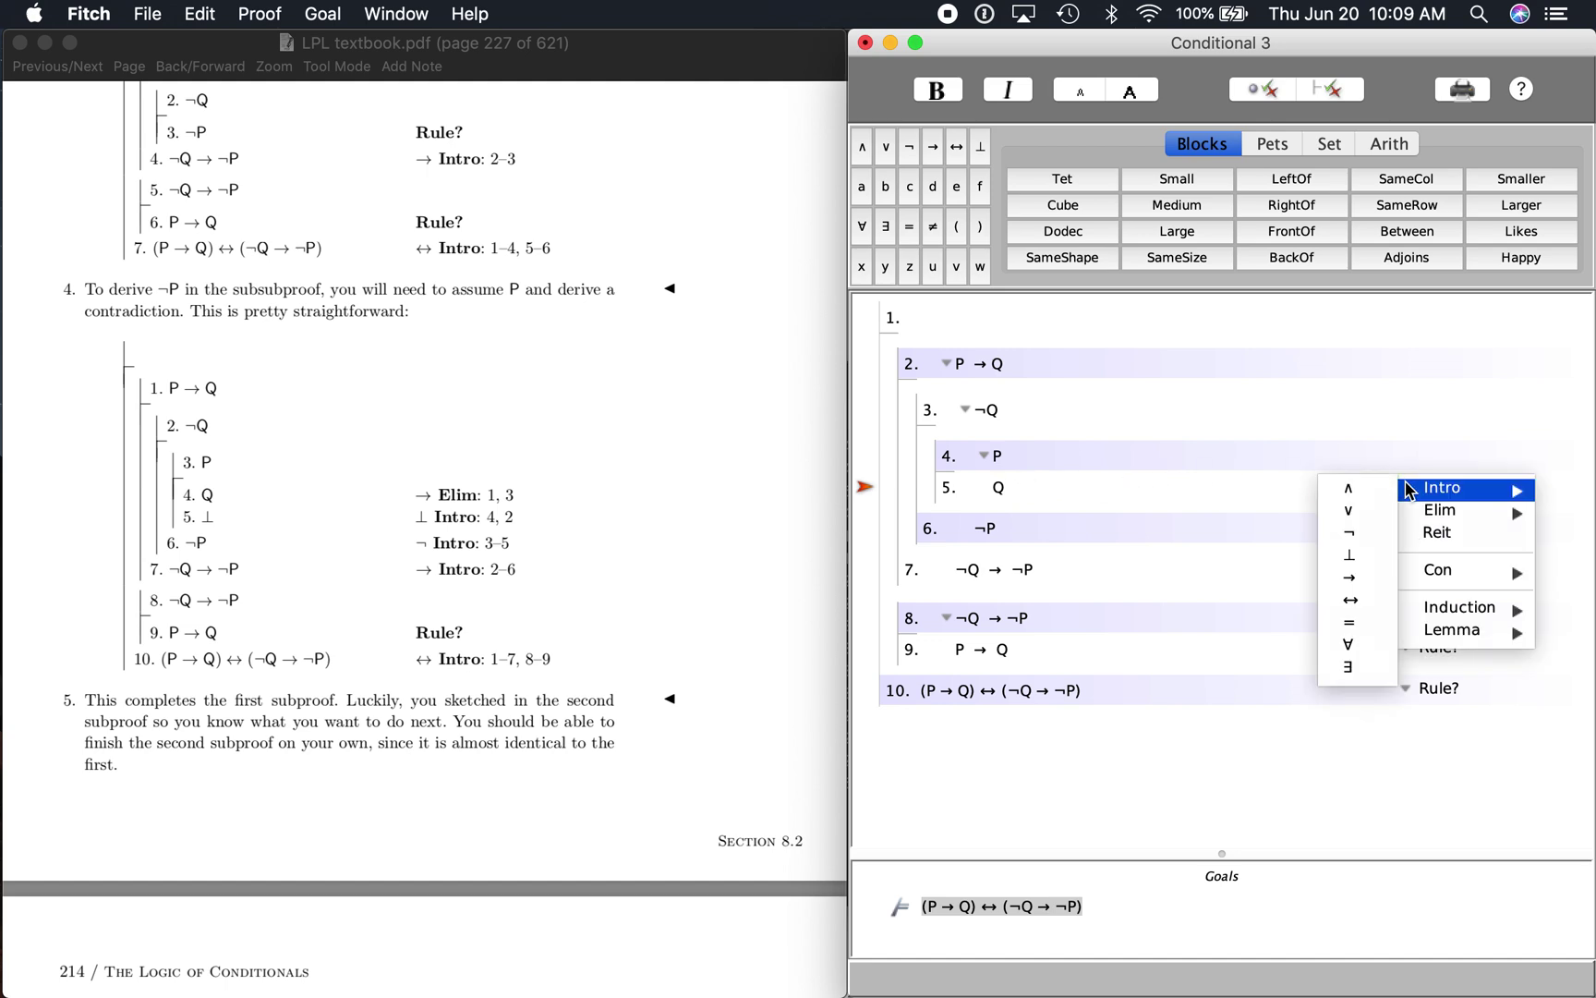
pyautogui.moveTo(1418, 517)
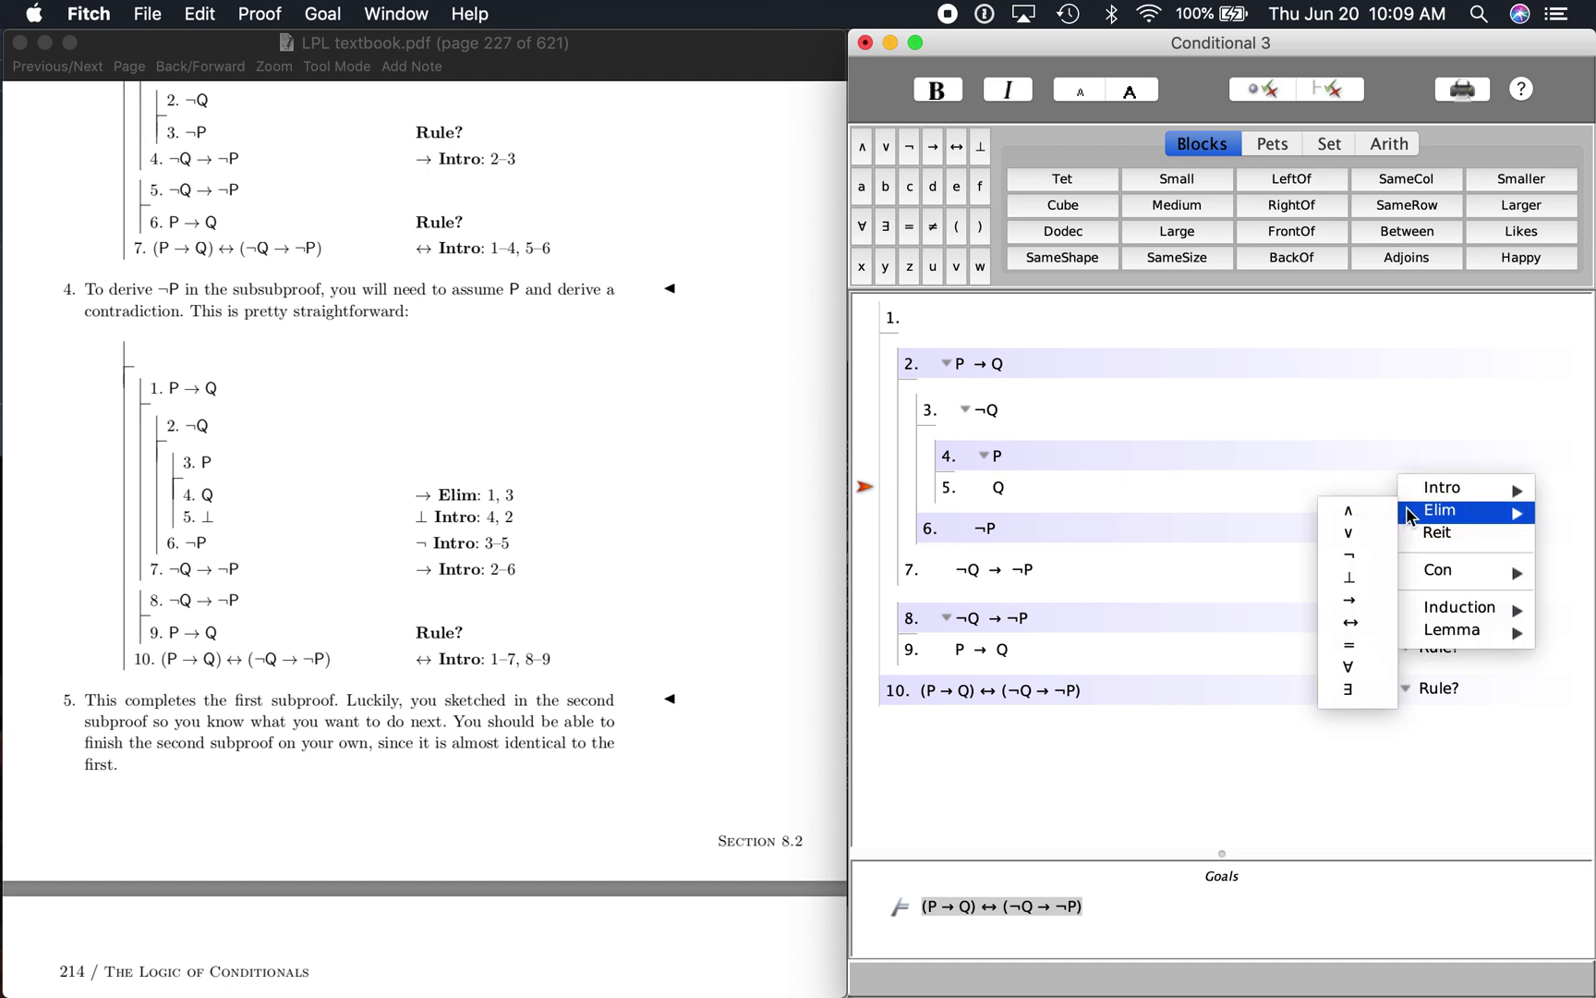
pyautogui.click(1365, 601)
pyautogui.click(1007, 490)
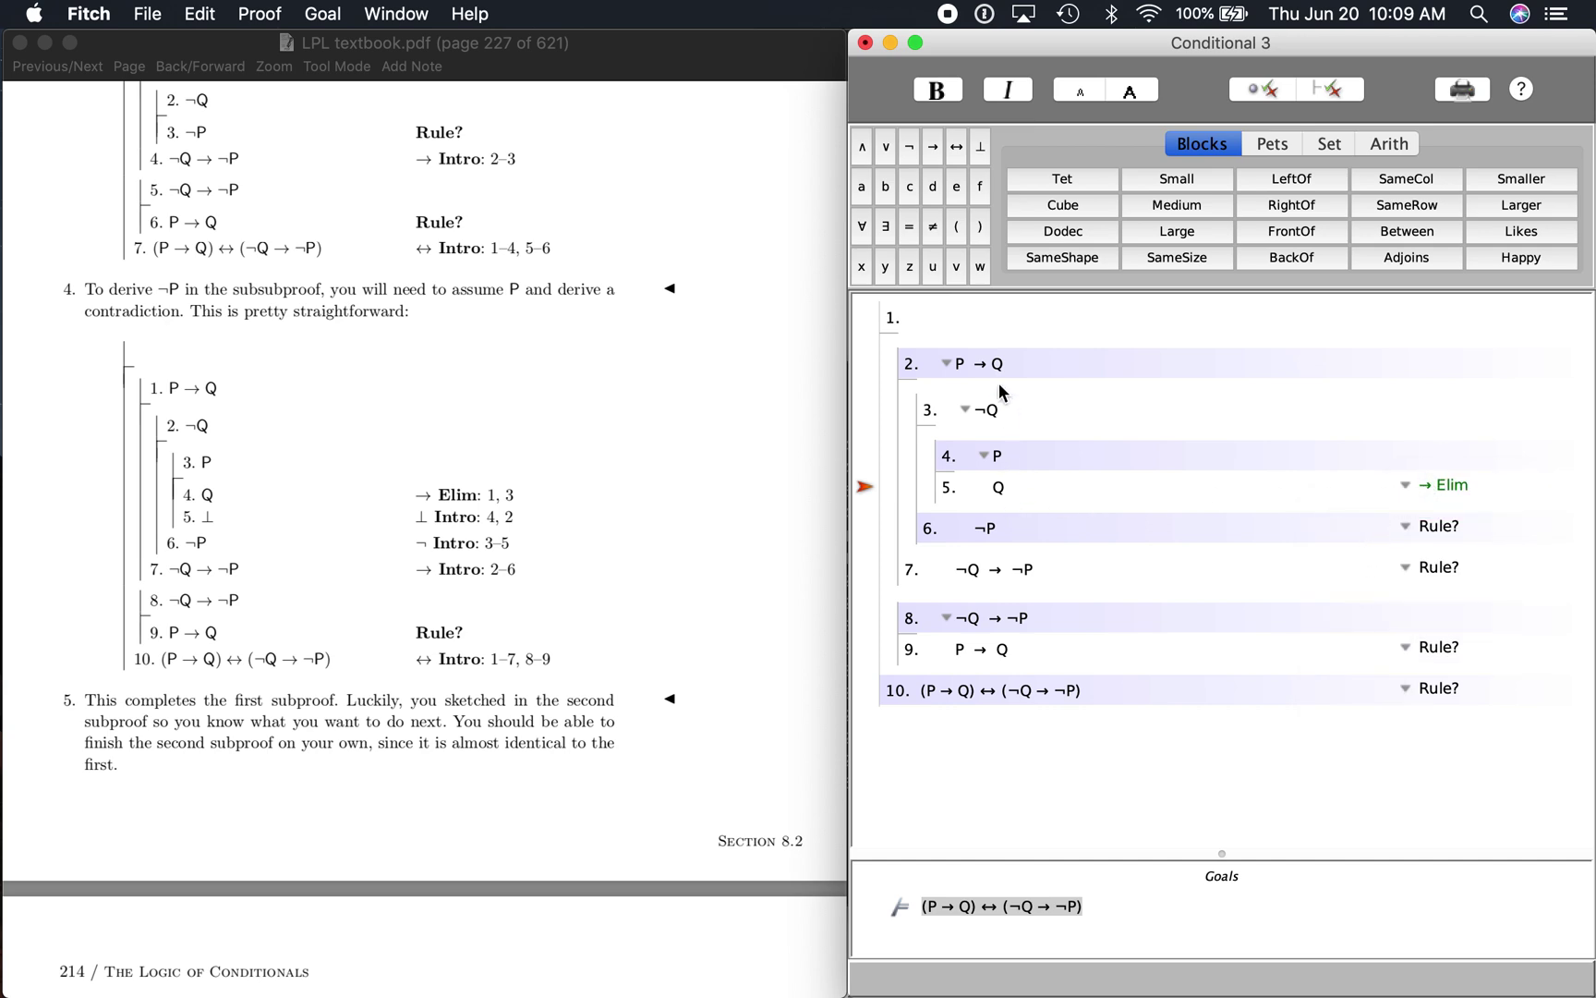
pyautogui.click(986, 369)
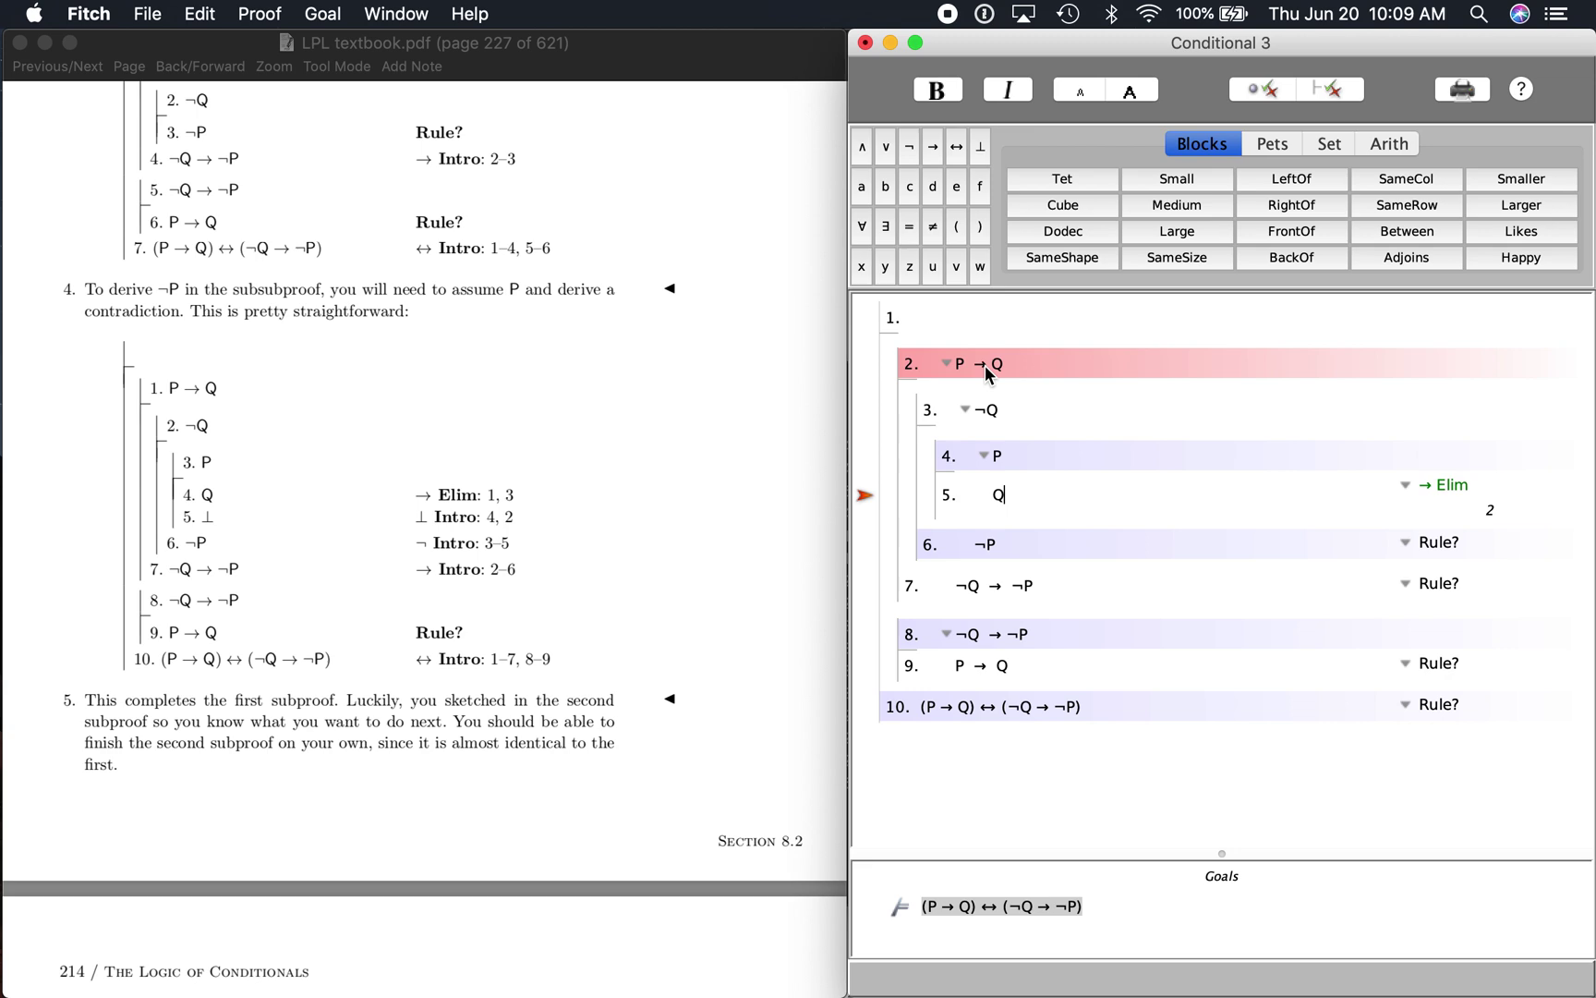
pyautogui.click(1005, 459)
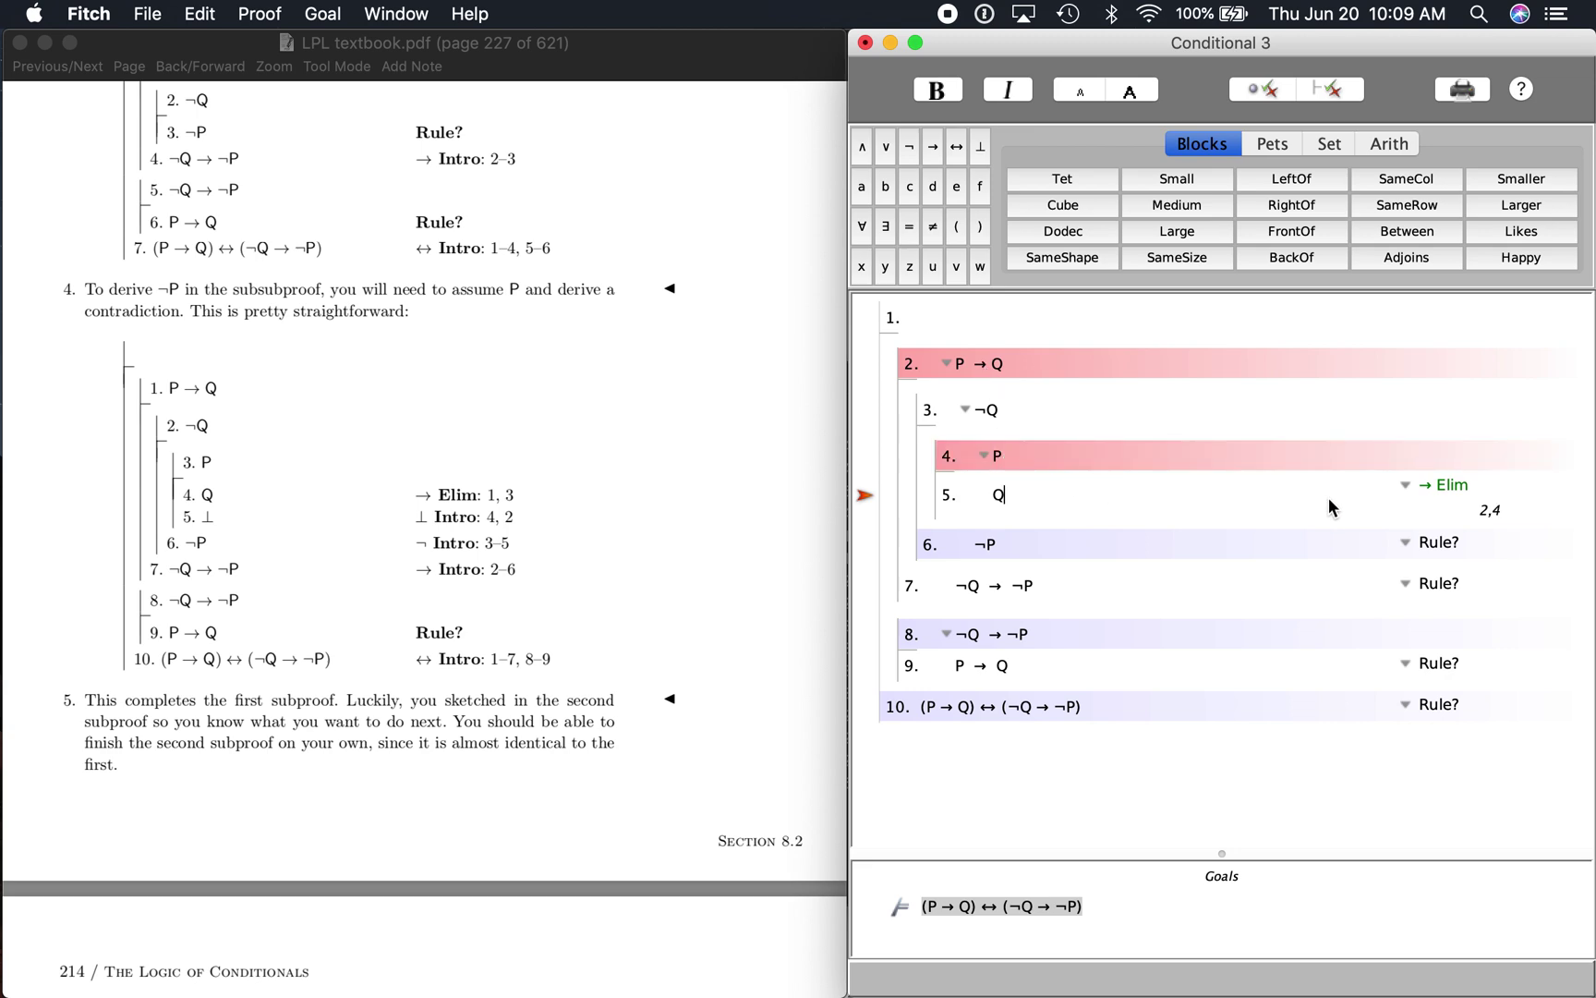
pyautogui.click(1251, 96)
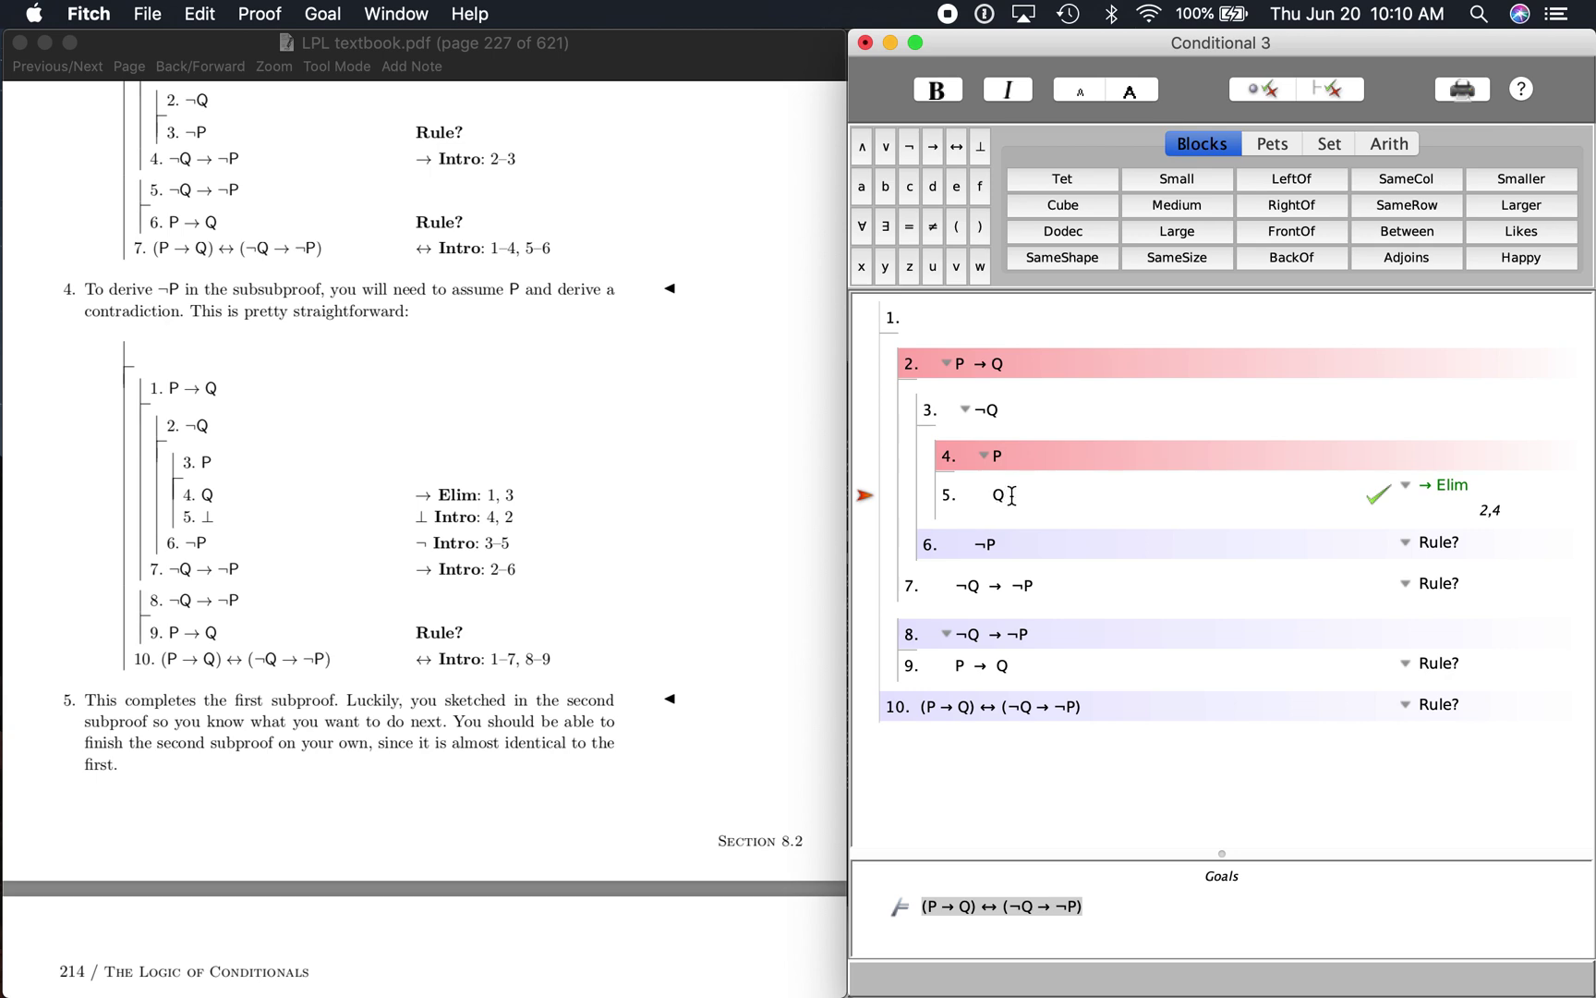
# Add step 6 ⊥ justified by ⊥ Intro from lines 3 and 5, and verify it
pyautogui.press('super+e')
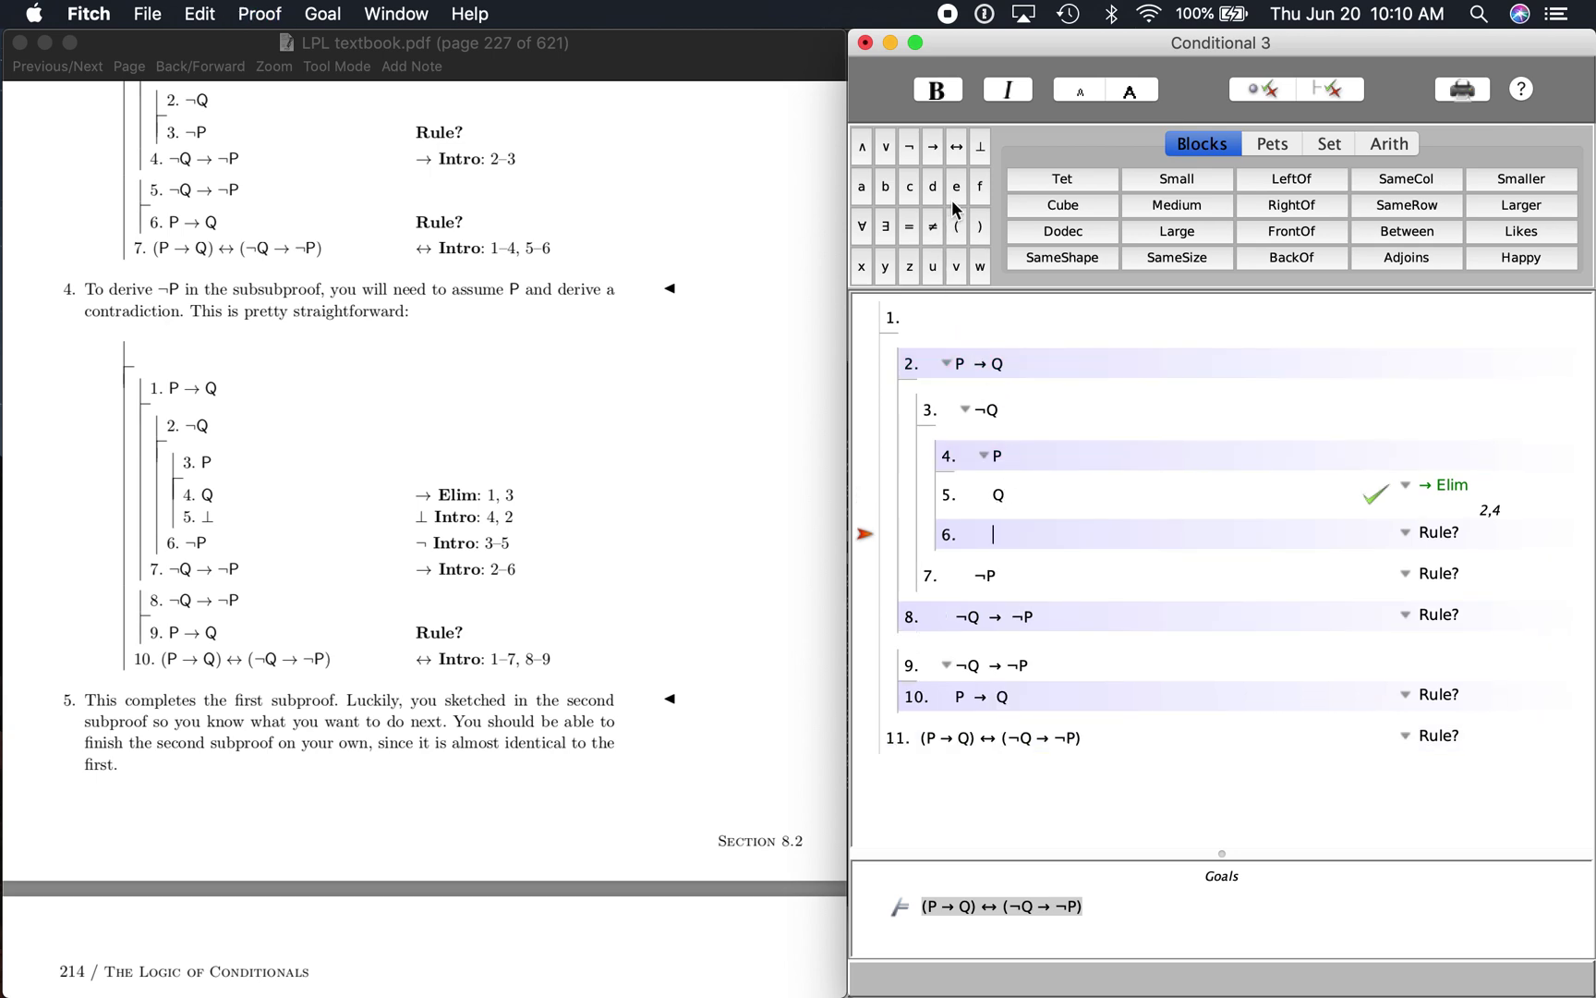
pyautogui.click(980, 148)
pyautogui.click(1410, 536)
pyautogui.moveTo(1410, 540)
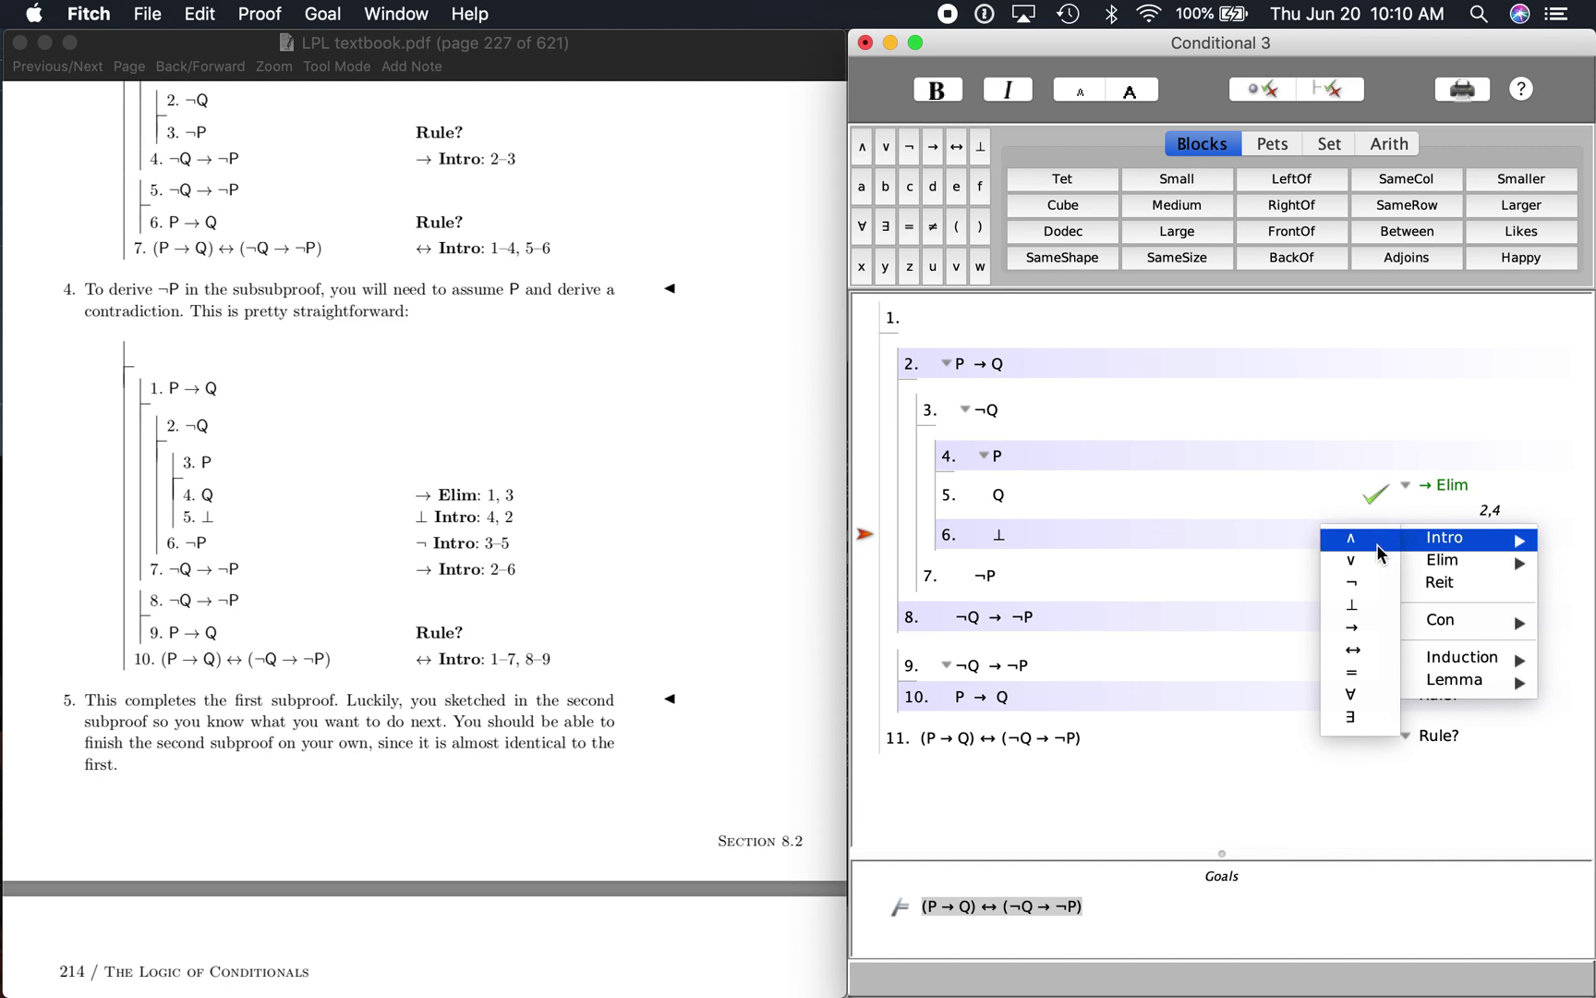
pyautogui.click(1375, 606)
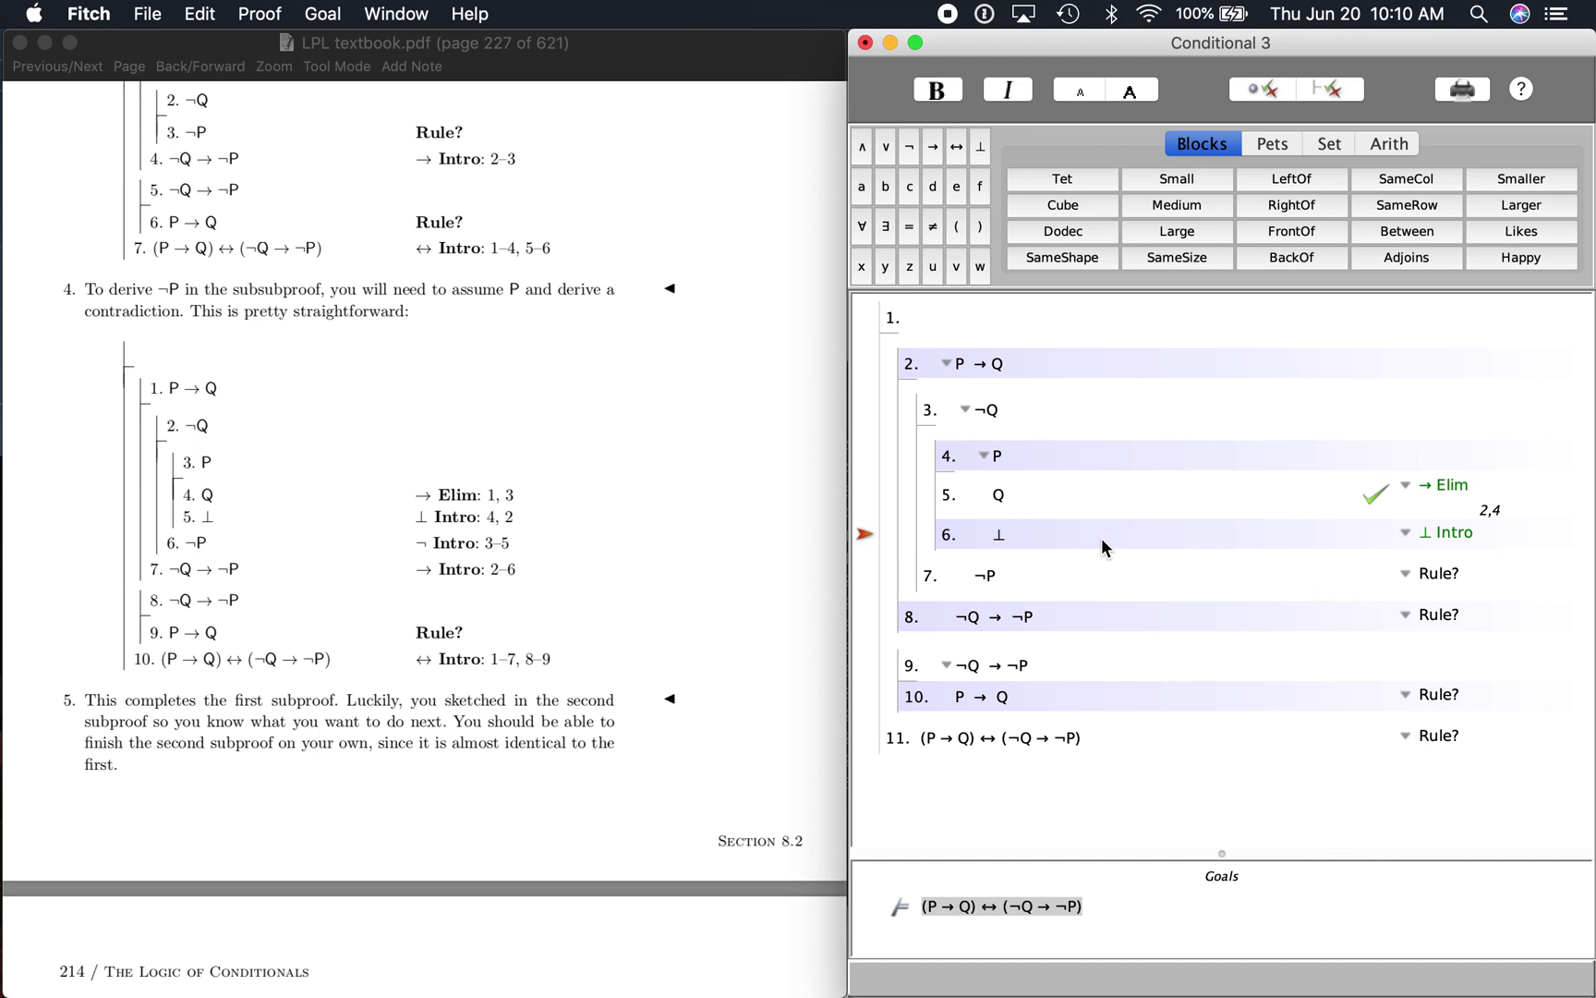
pyautogui.click(1027, 417)
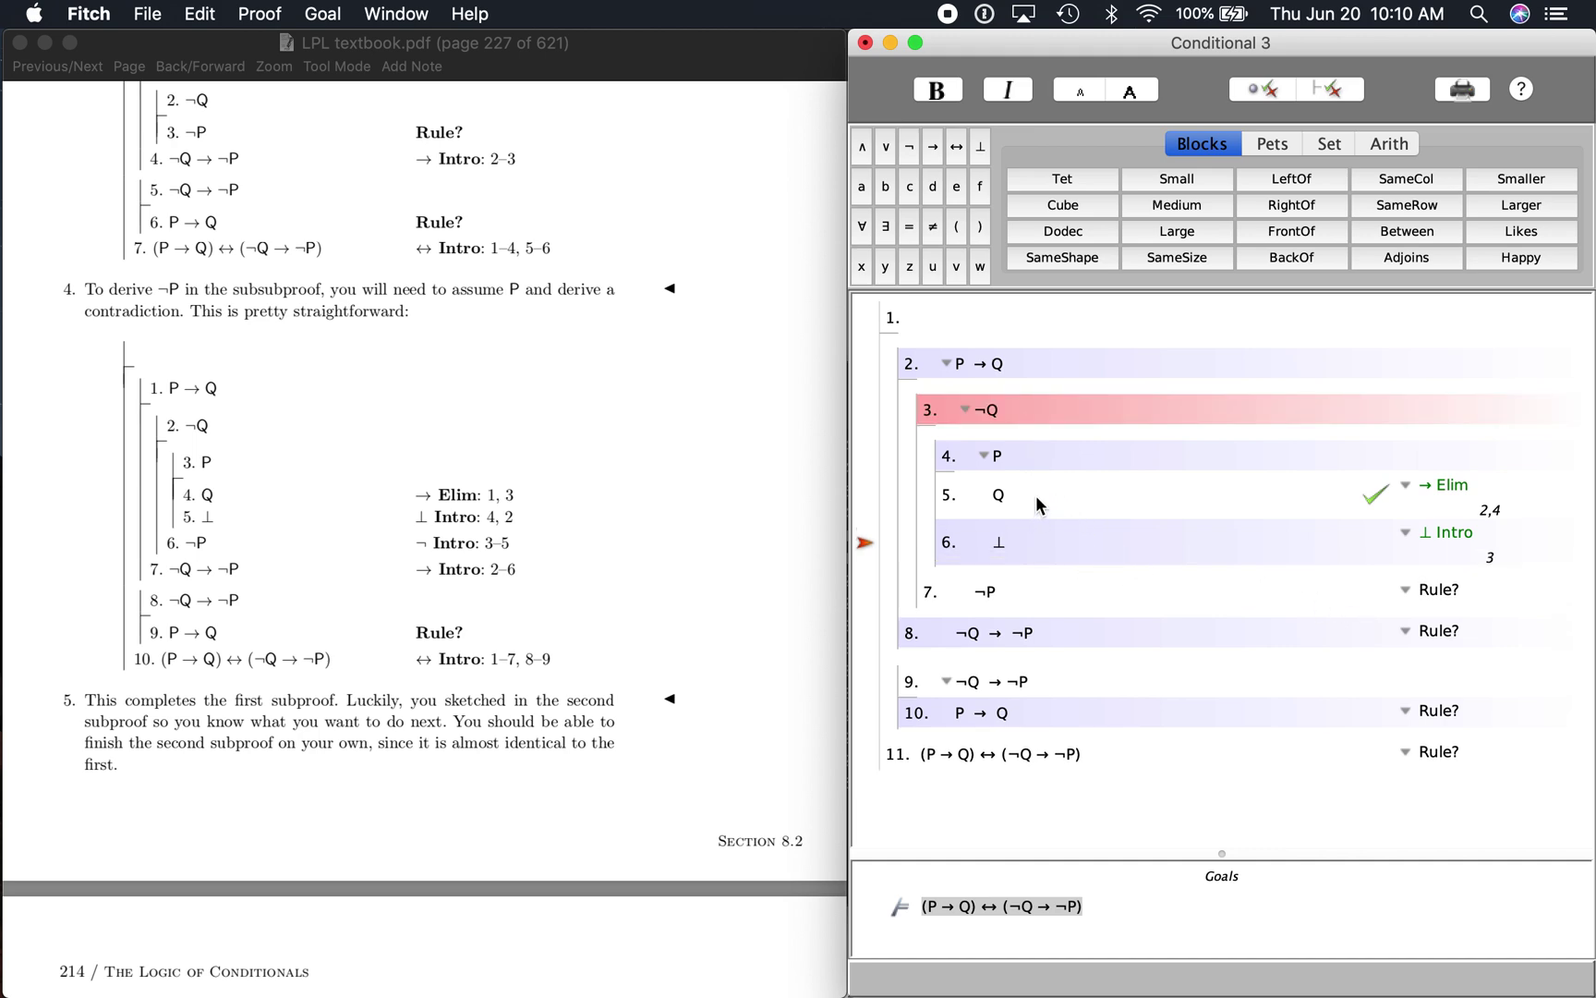
pyautogui.click(1035, 495)
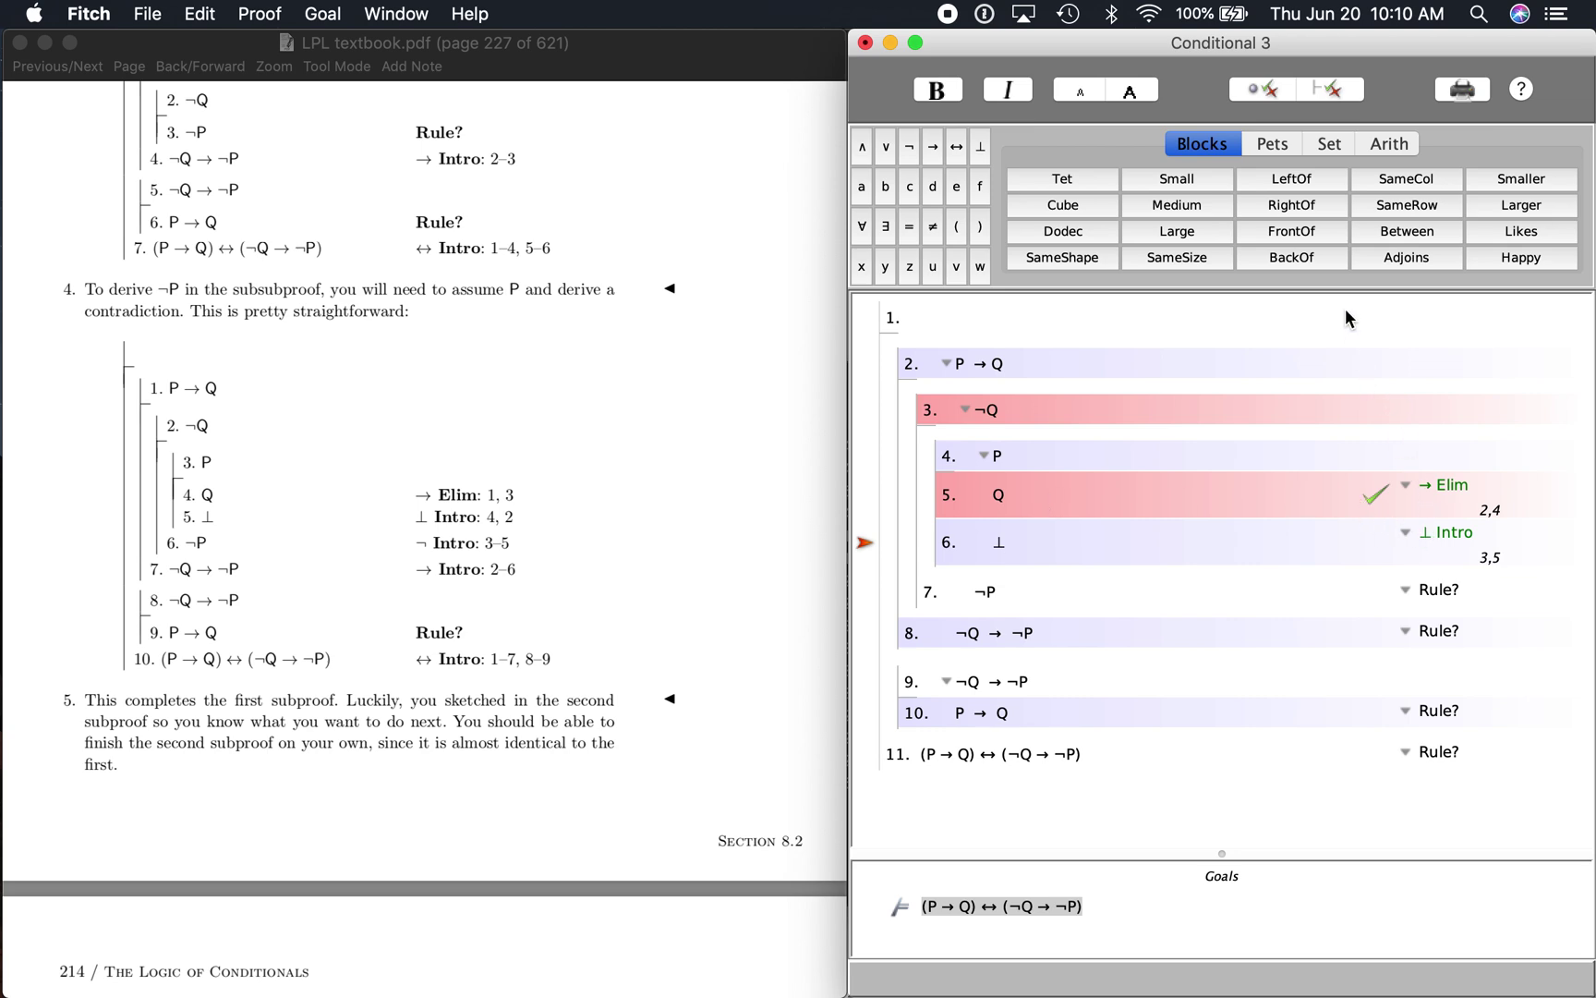
pyautogui.click(1256, 87)
pyautogui.press('Down')
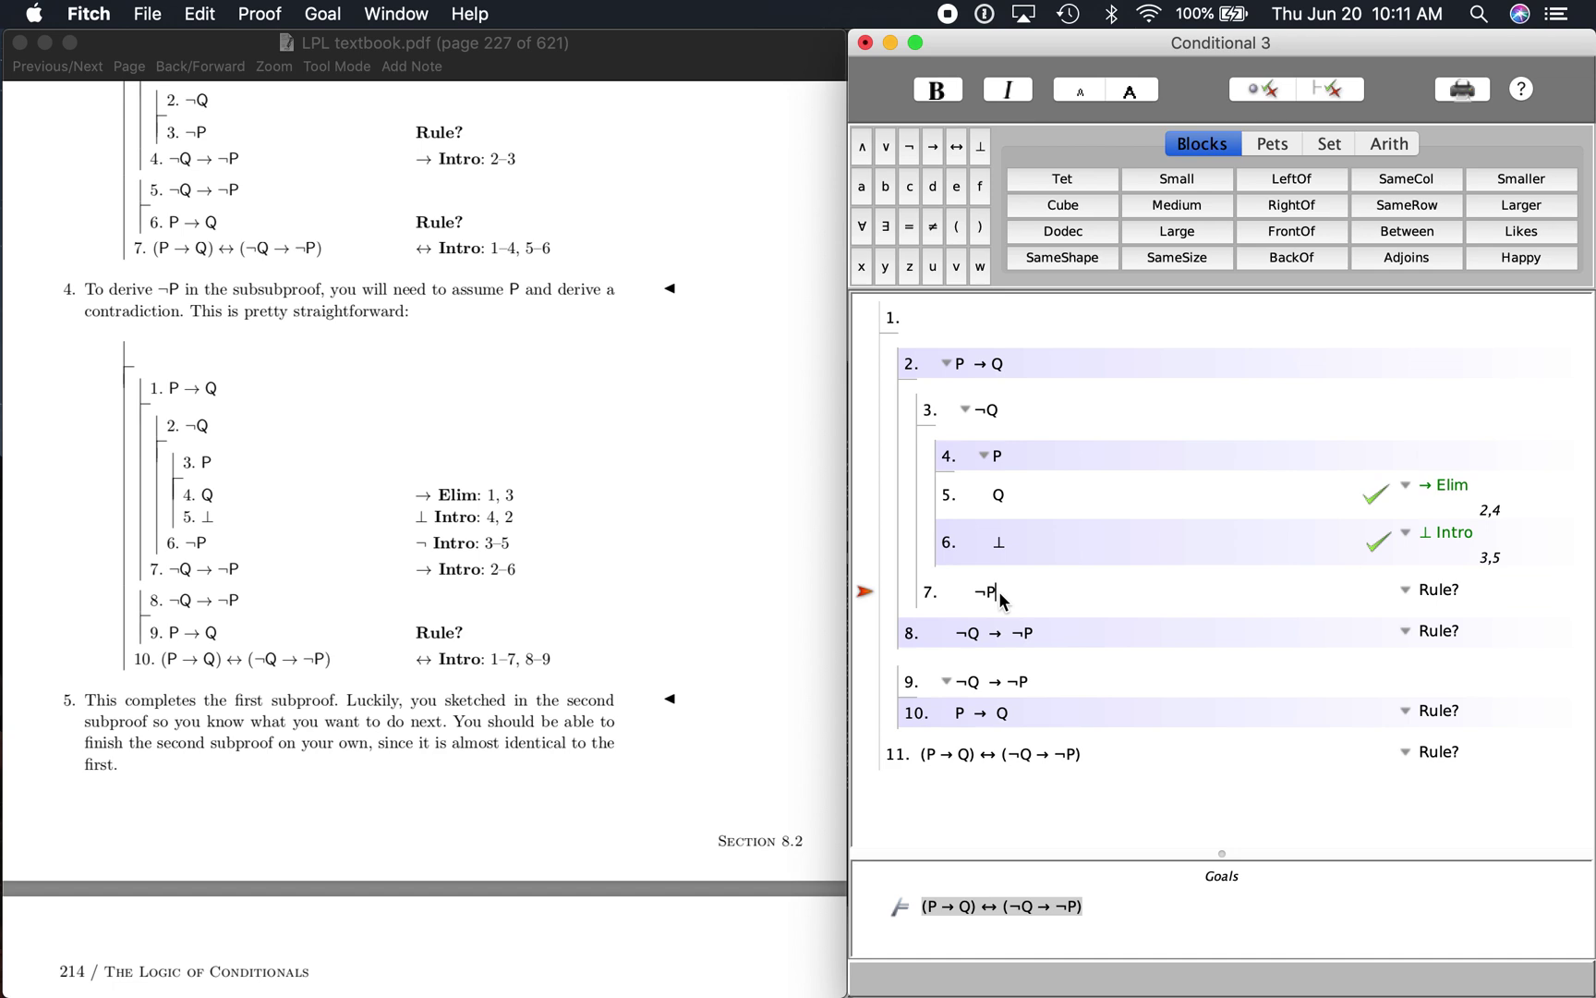
# Justify step 7's ¬P with ¬ Intro citing subproof 4–6, and verify it
pyautogui.click(1406, 591)
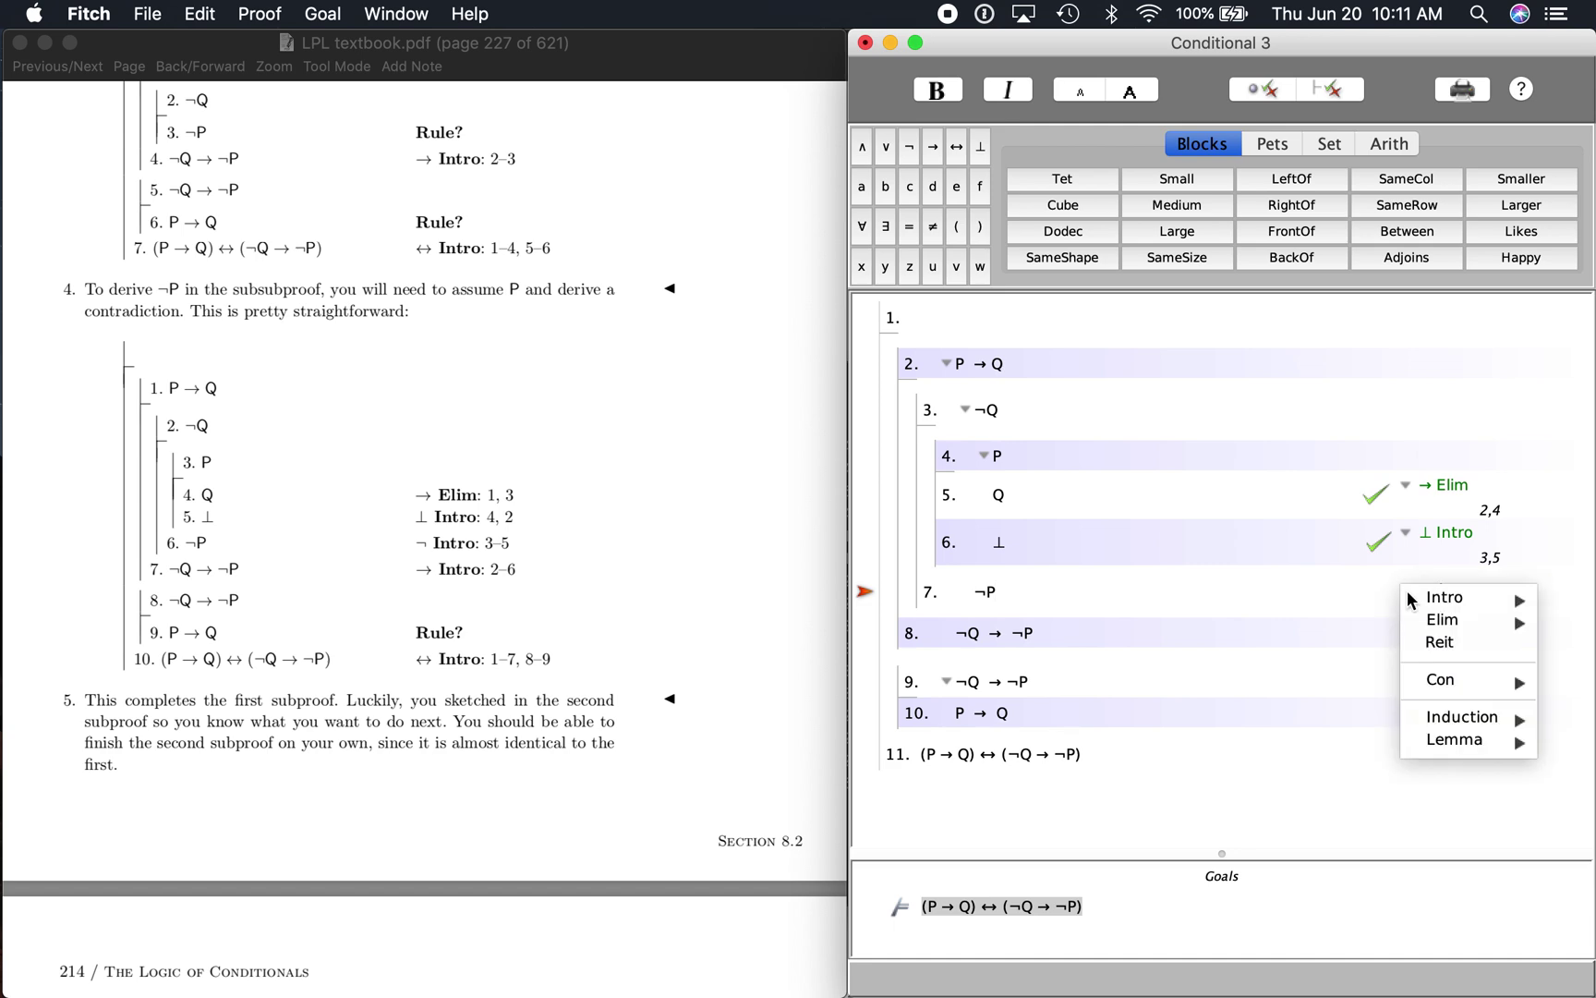
pyautogui.moveTo(1428, 599)
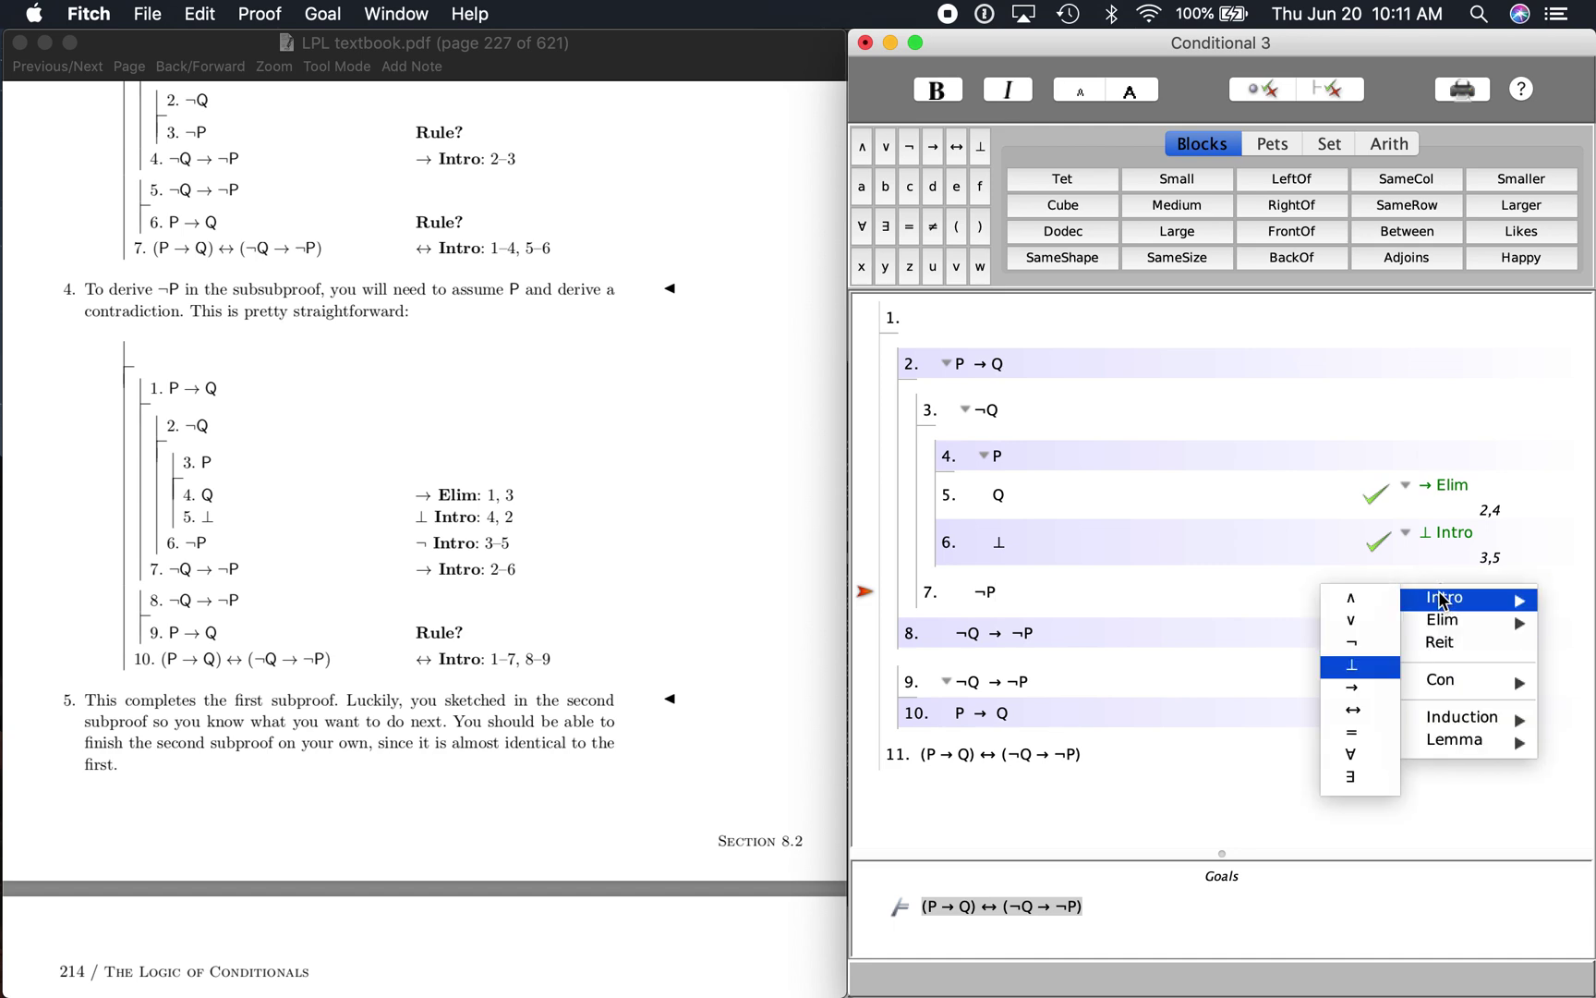
pyautogui.click(1370, 642)
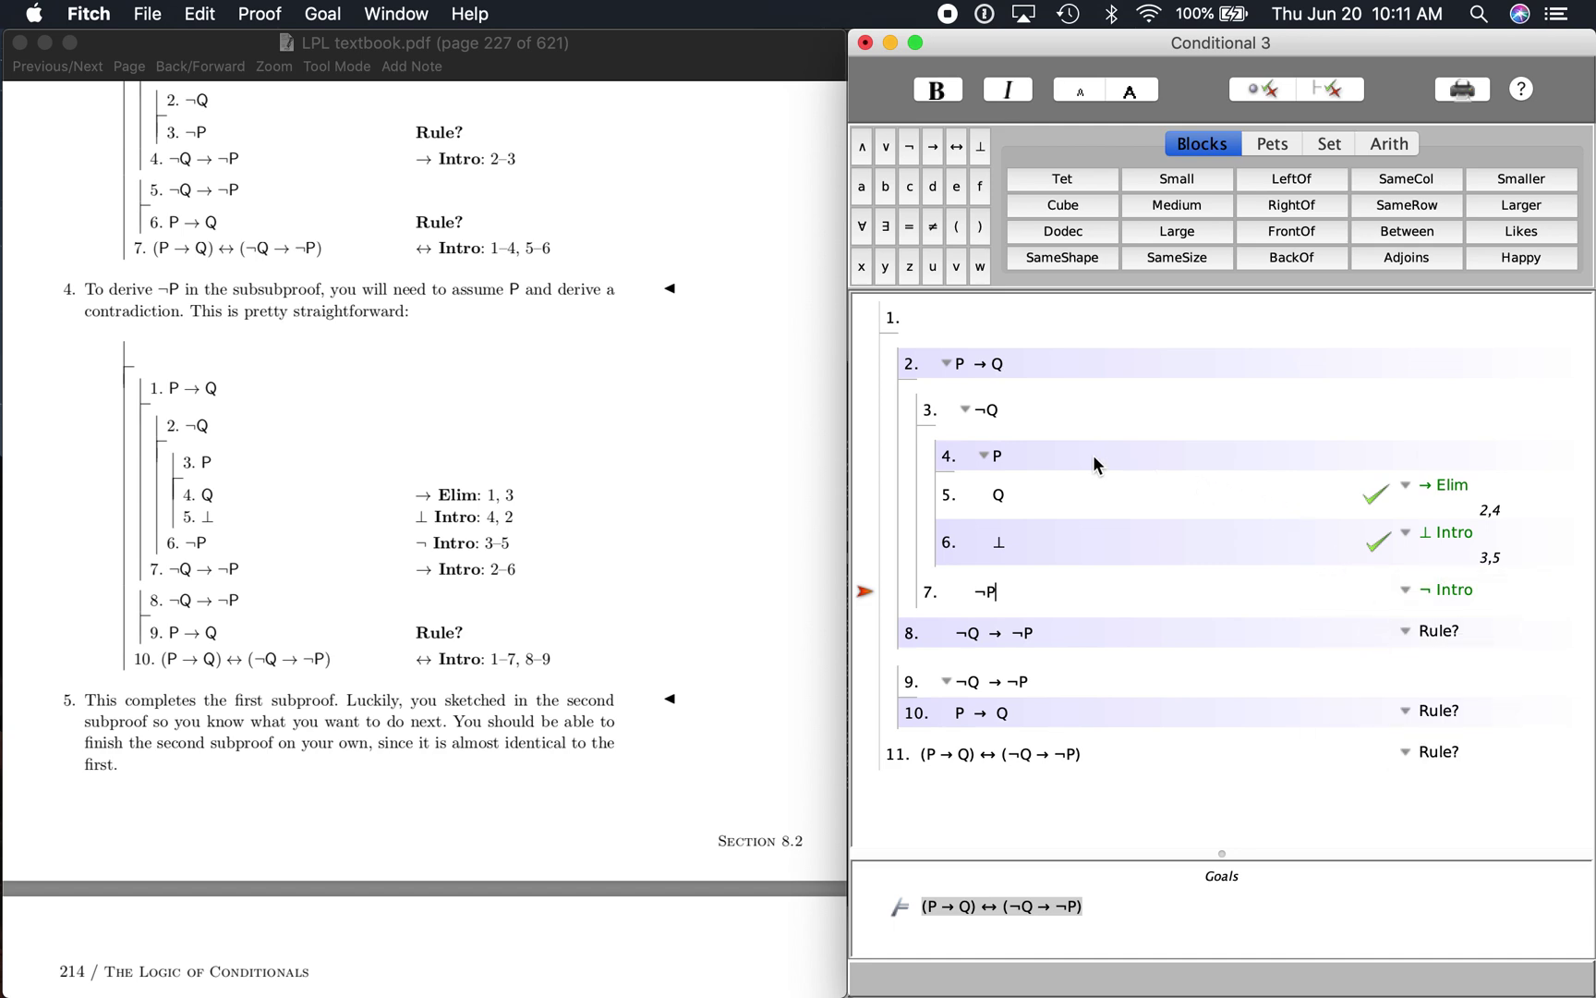
pyautogui.click(1018, 459)
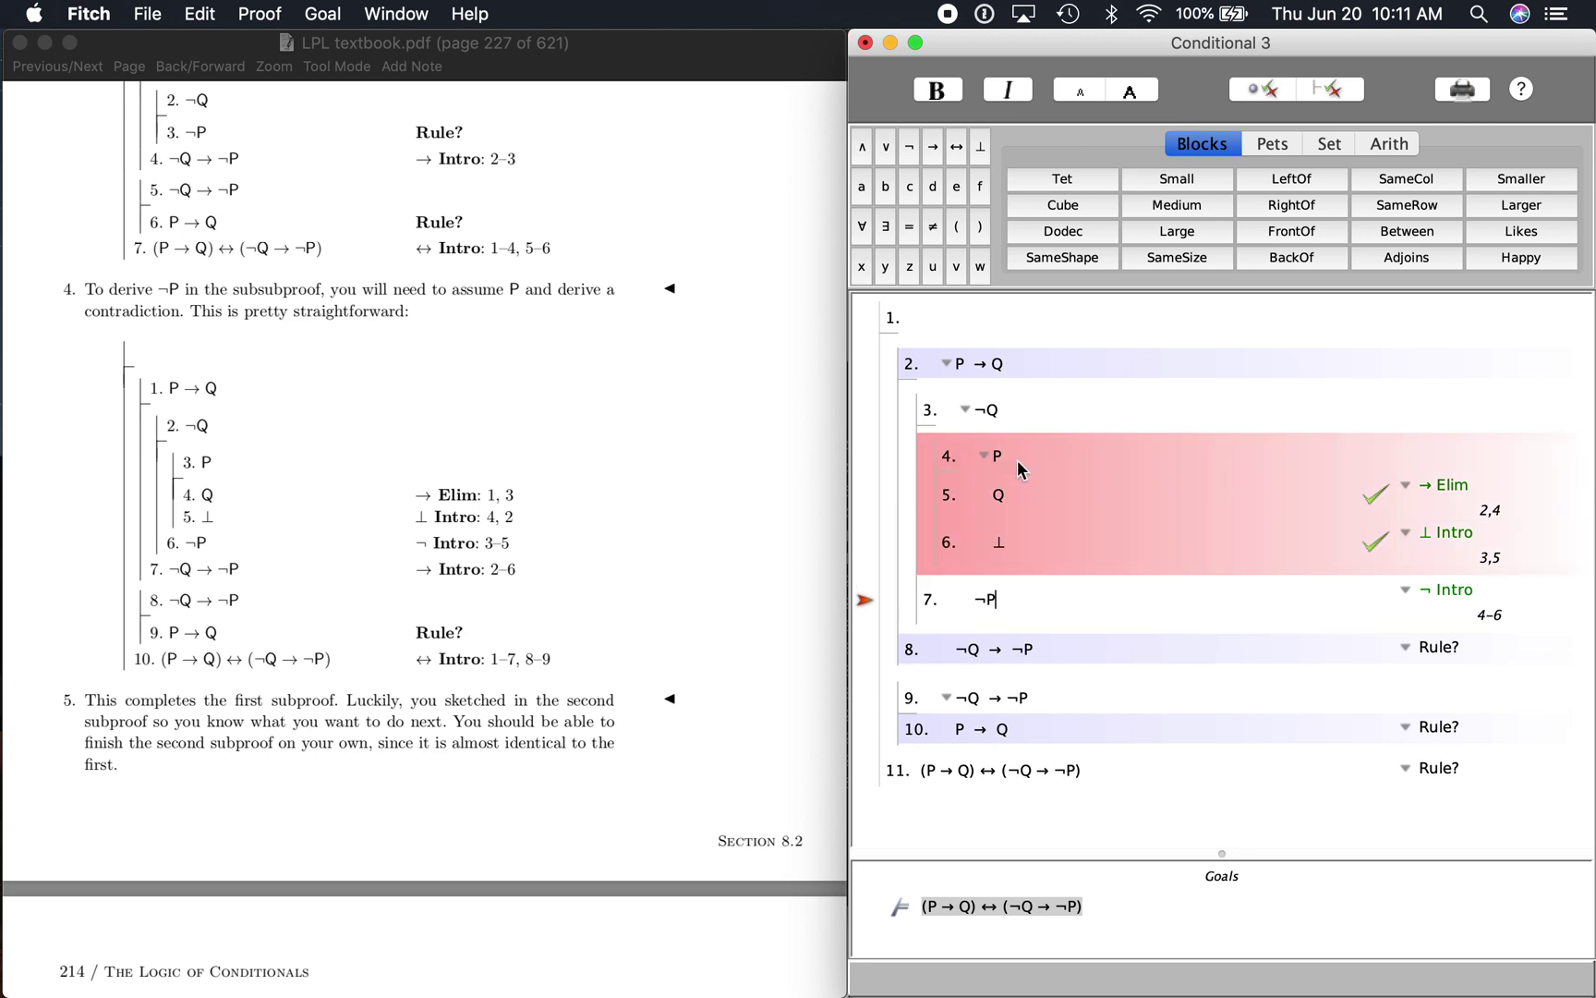
pyautogui.click(1260, 93)
# Justify step 8's ¬Q → ¬P with → Intro citing subproof 3–7, and verify it
pyautogui.click(1405, 647)
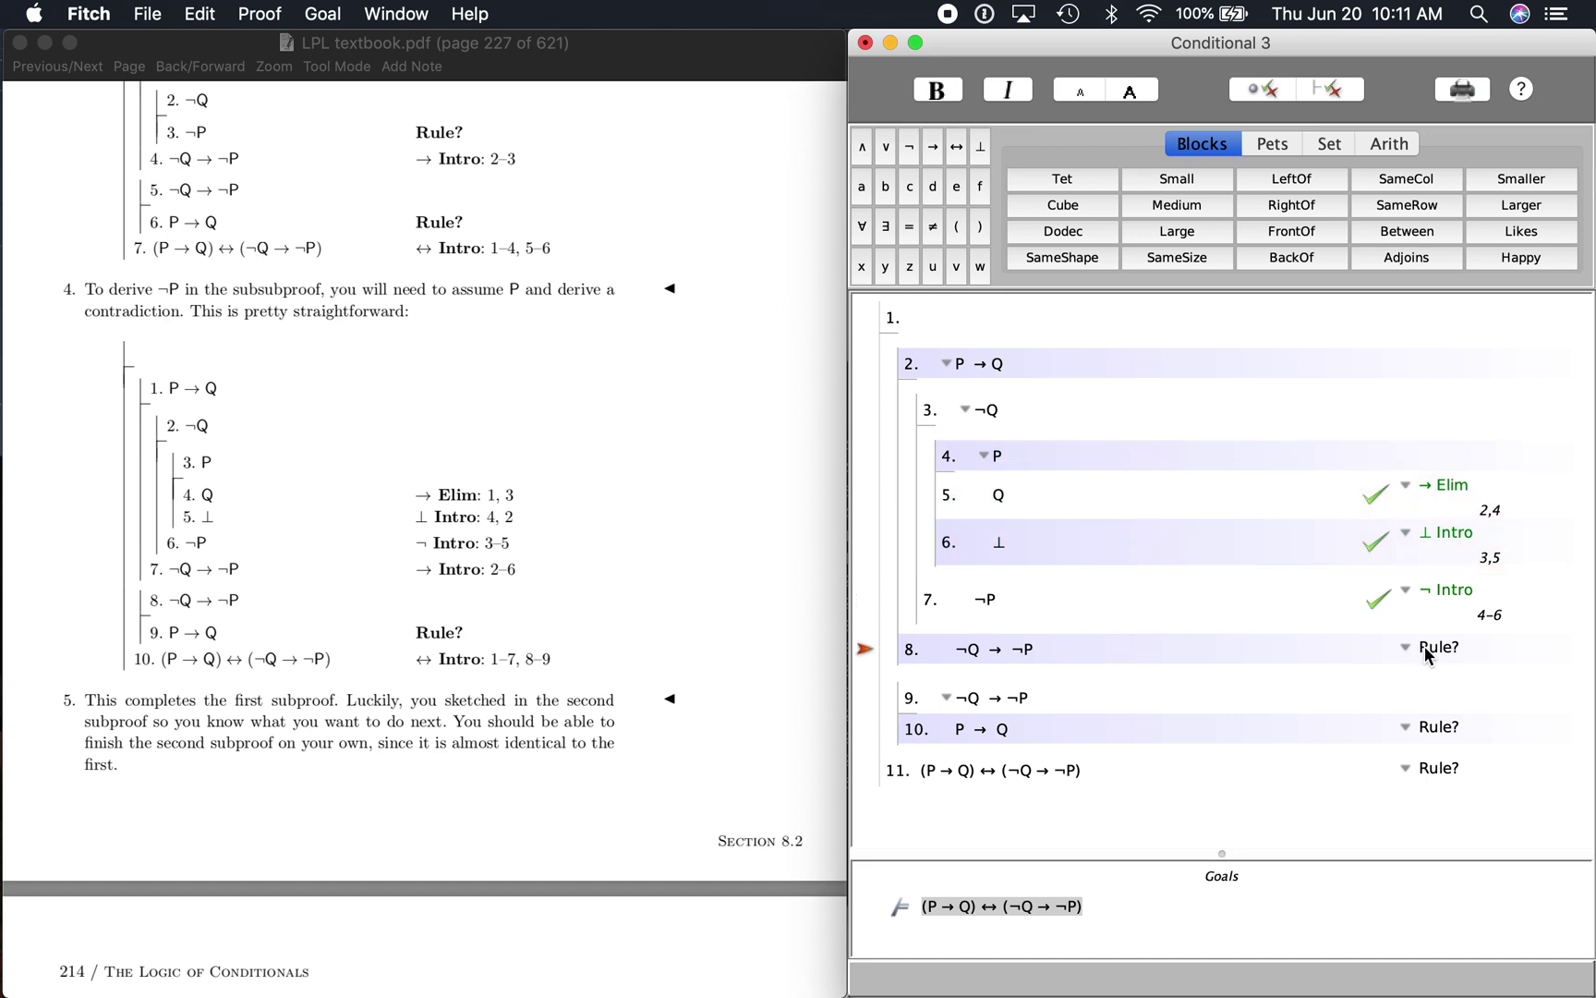
pyautogui.click(1406, 648)
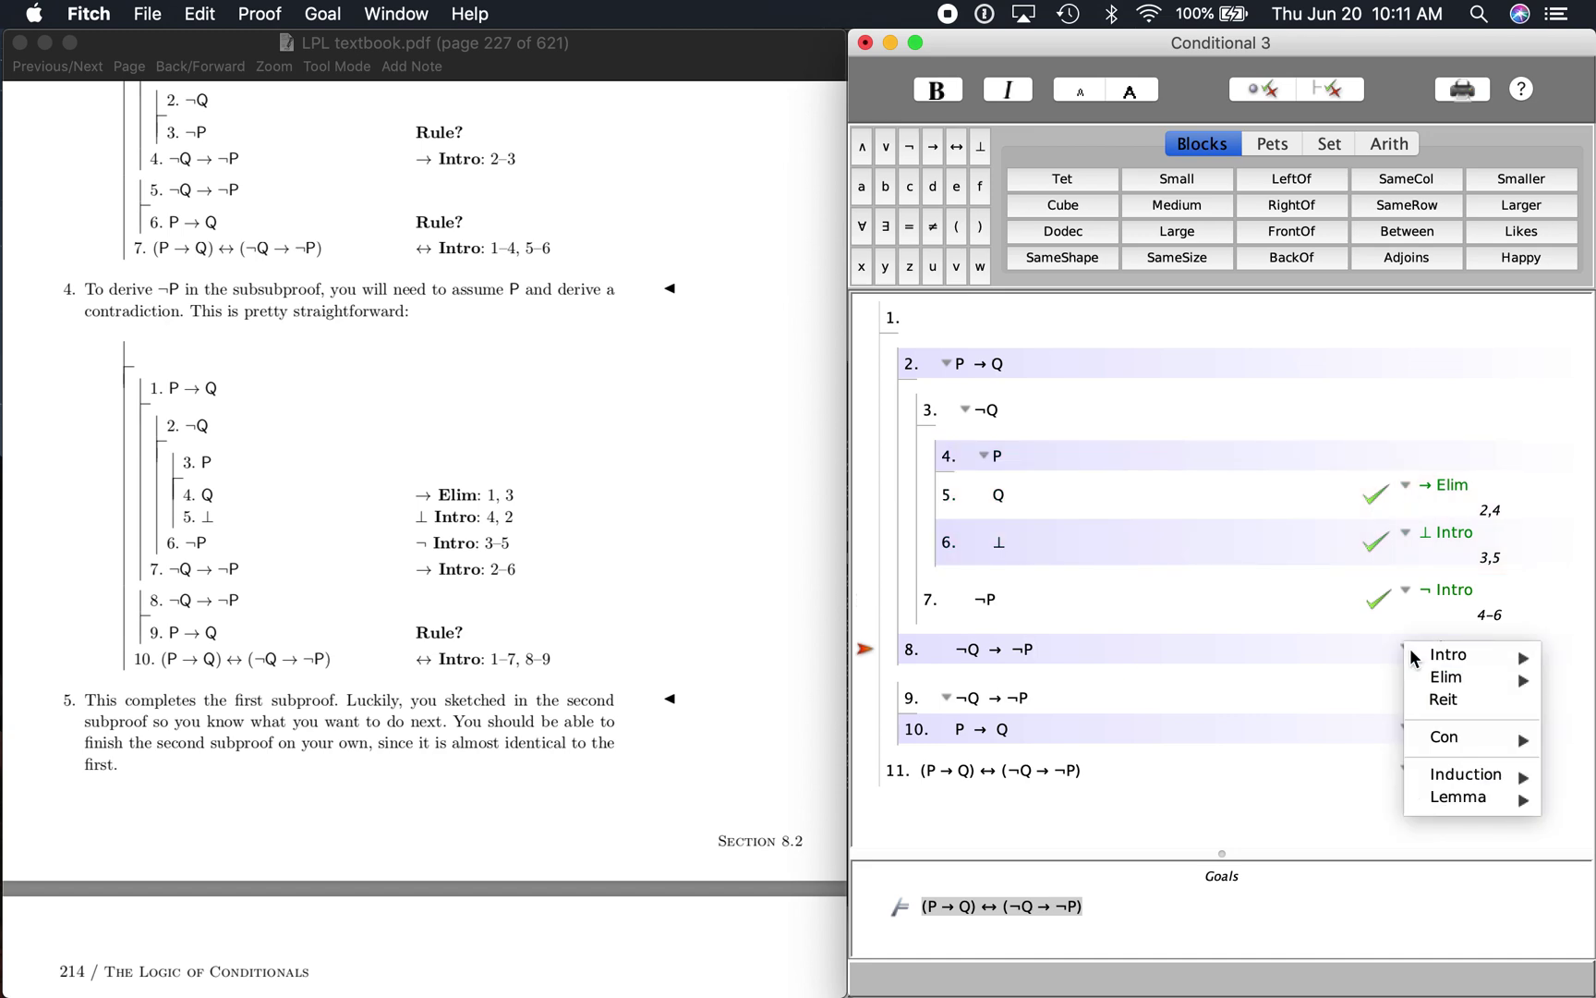
pyautogui.moveTo(1453, 664)
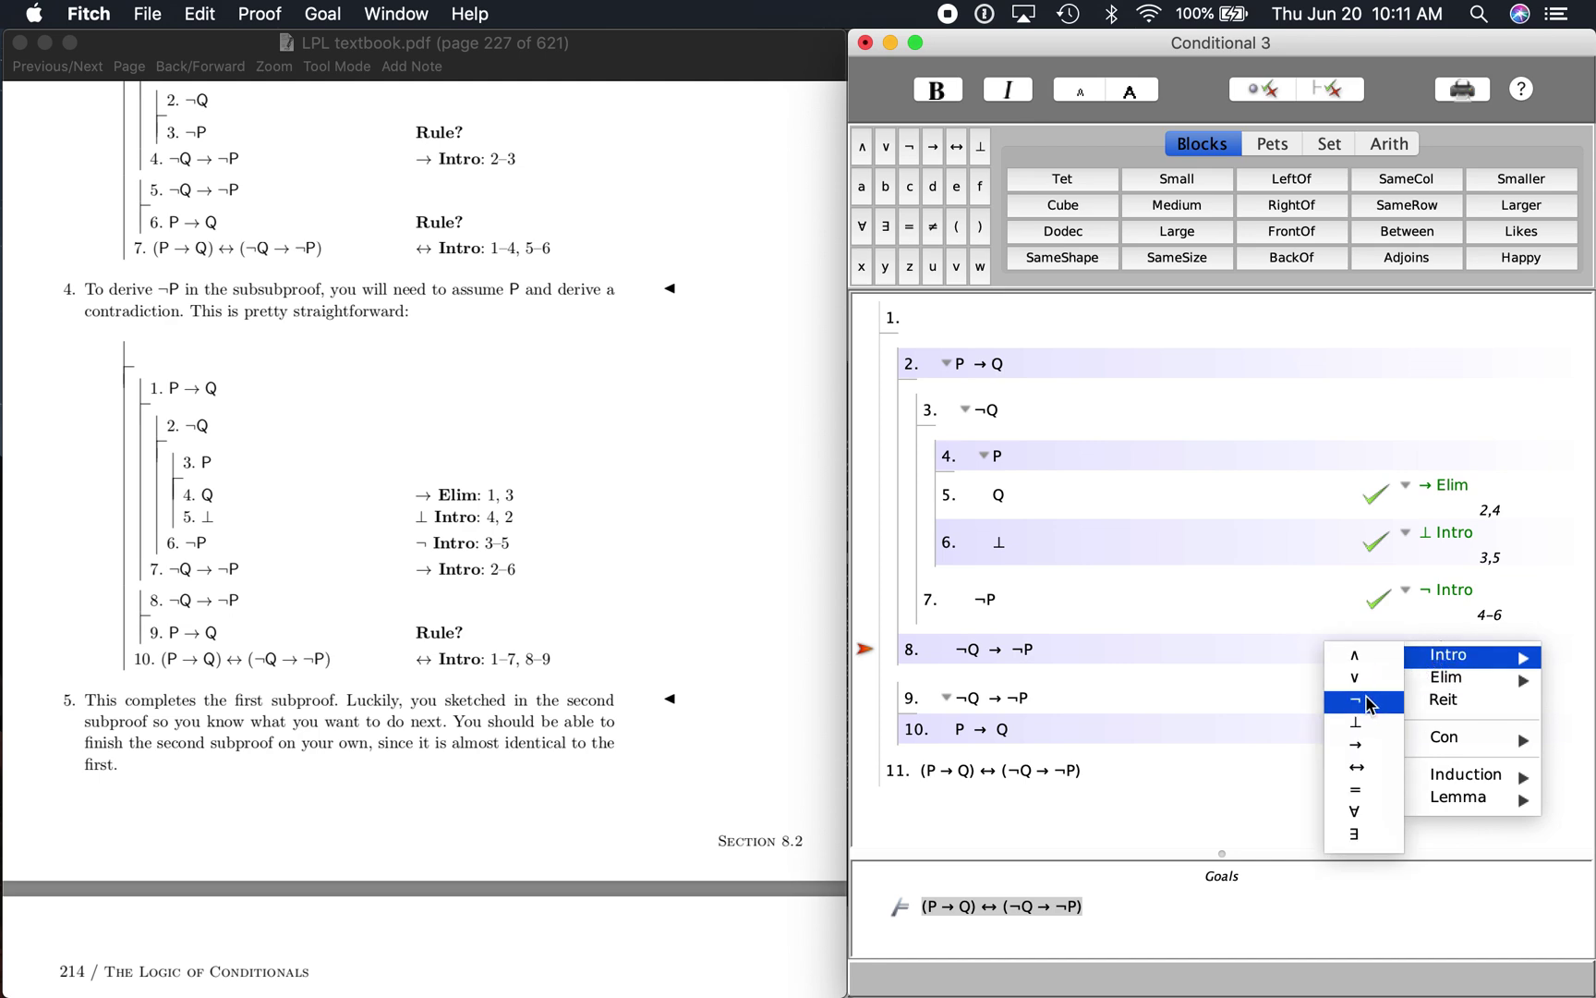
pyautogui.click(1364, 745)
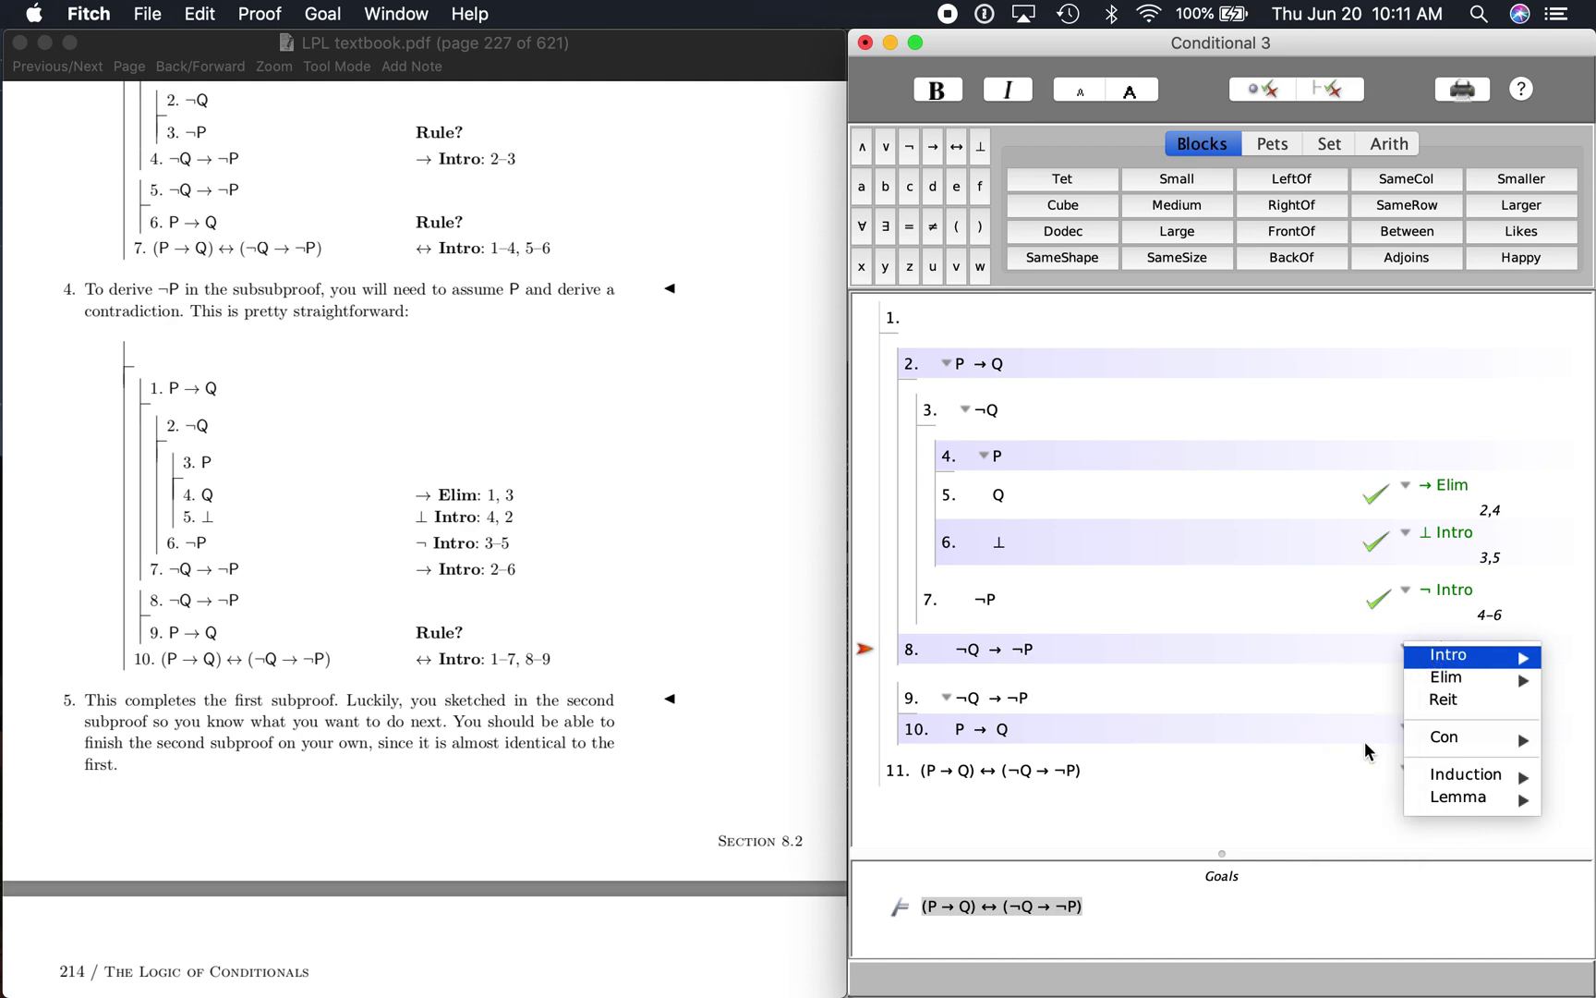
pyautogui.click(1014, 414)
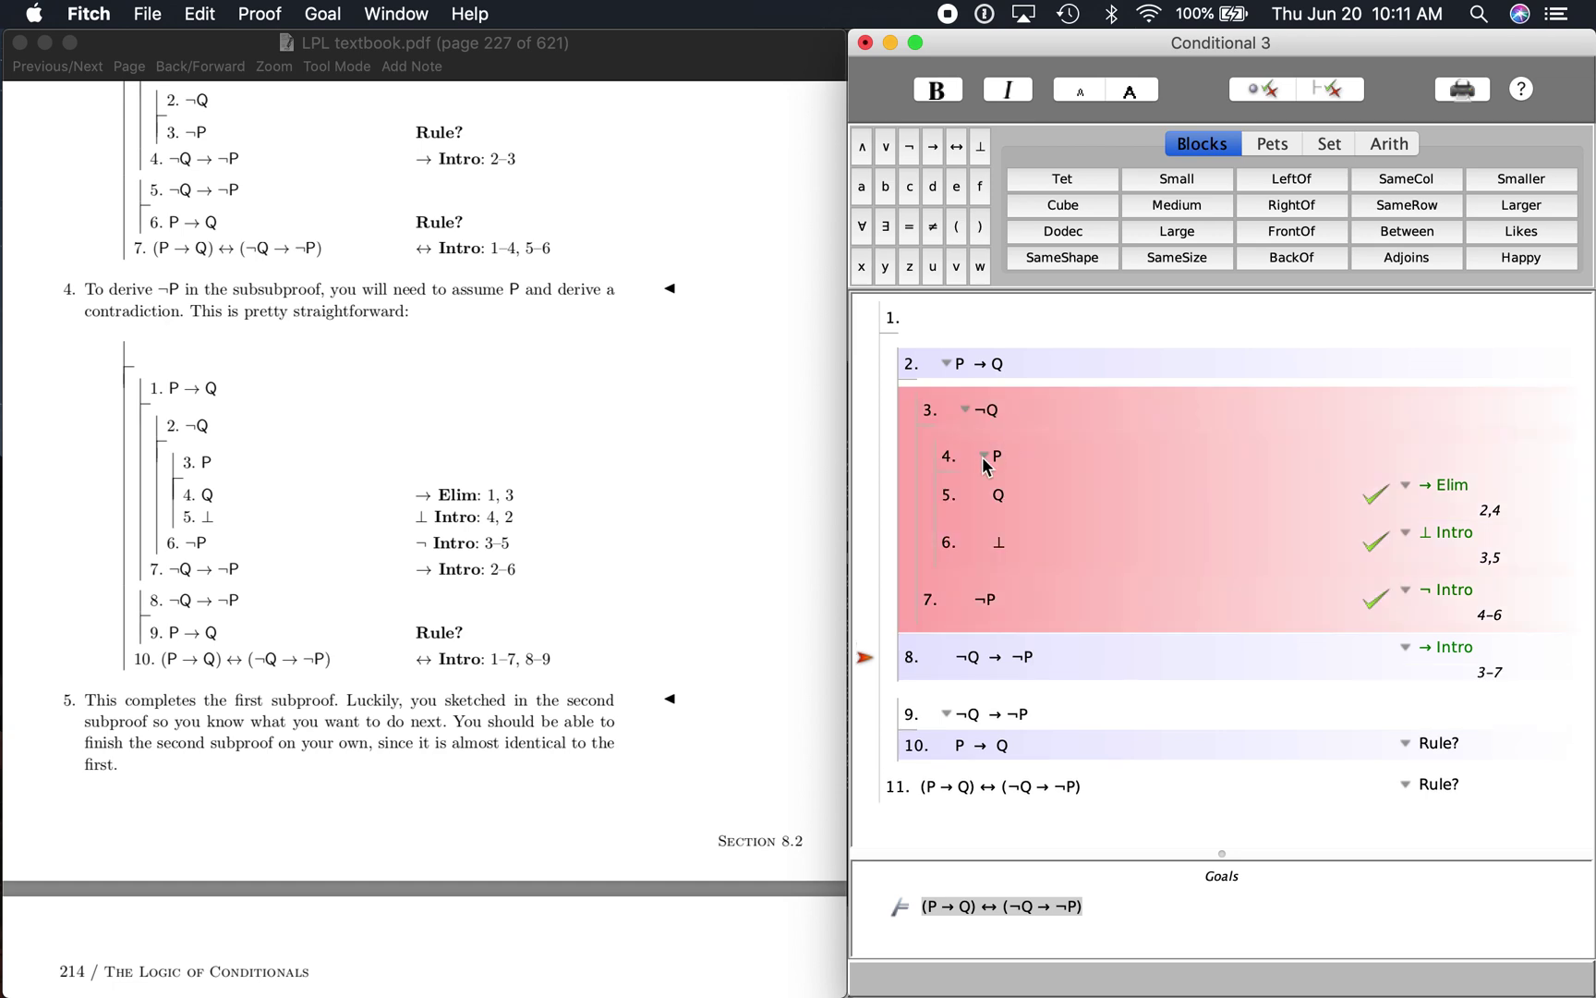
pyautogui.click(1256, 90)
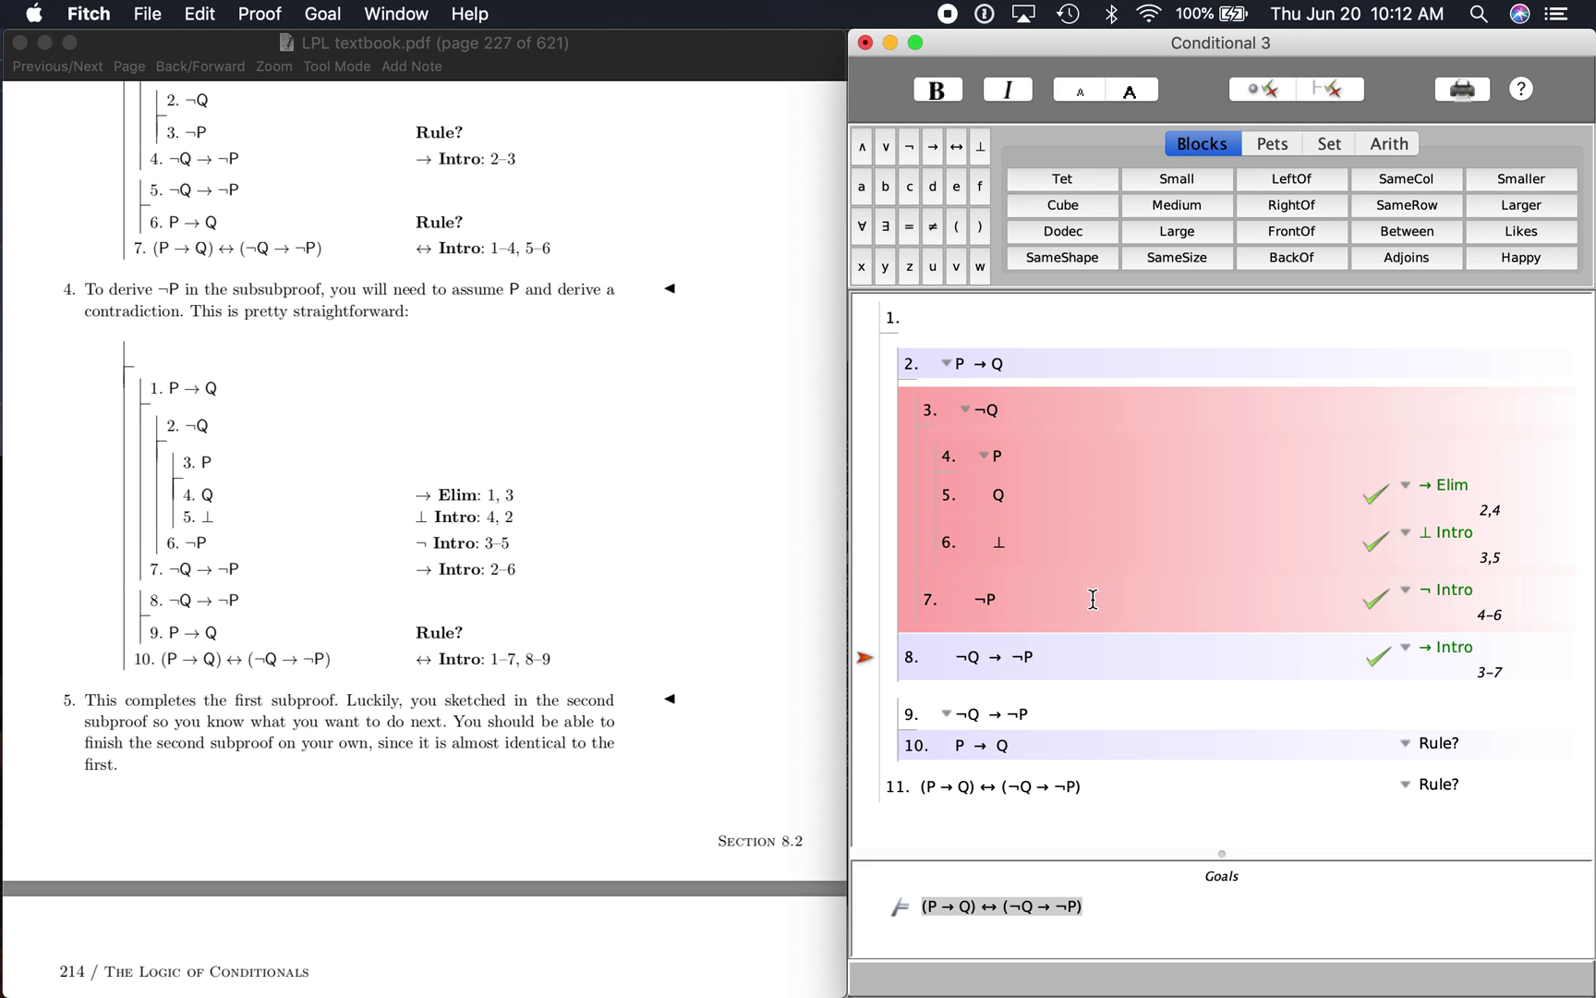
pyautogui.press('Down')
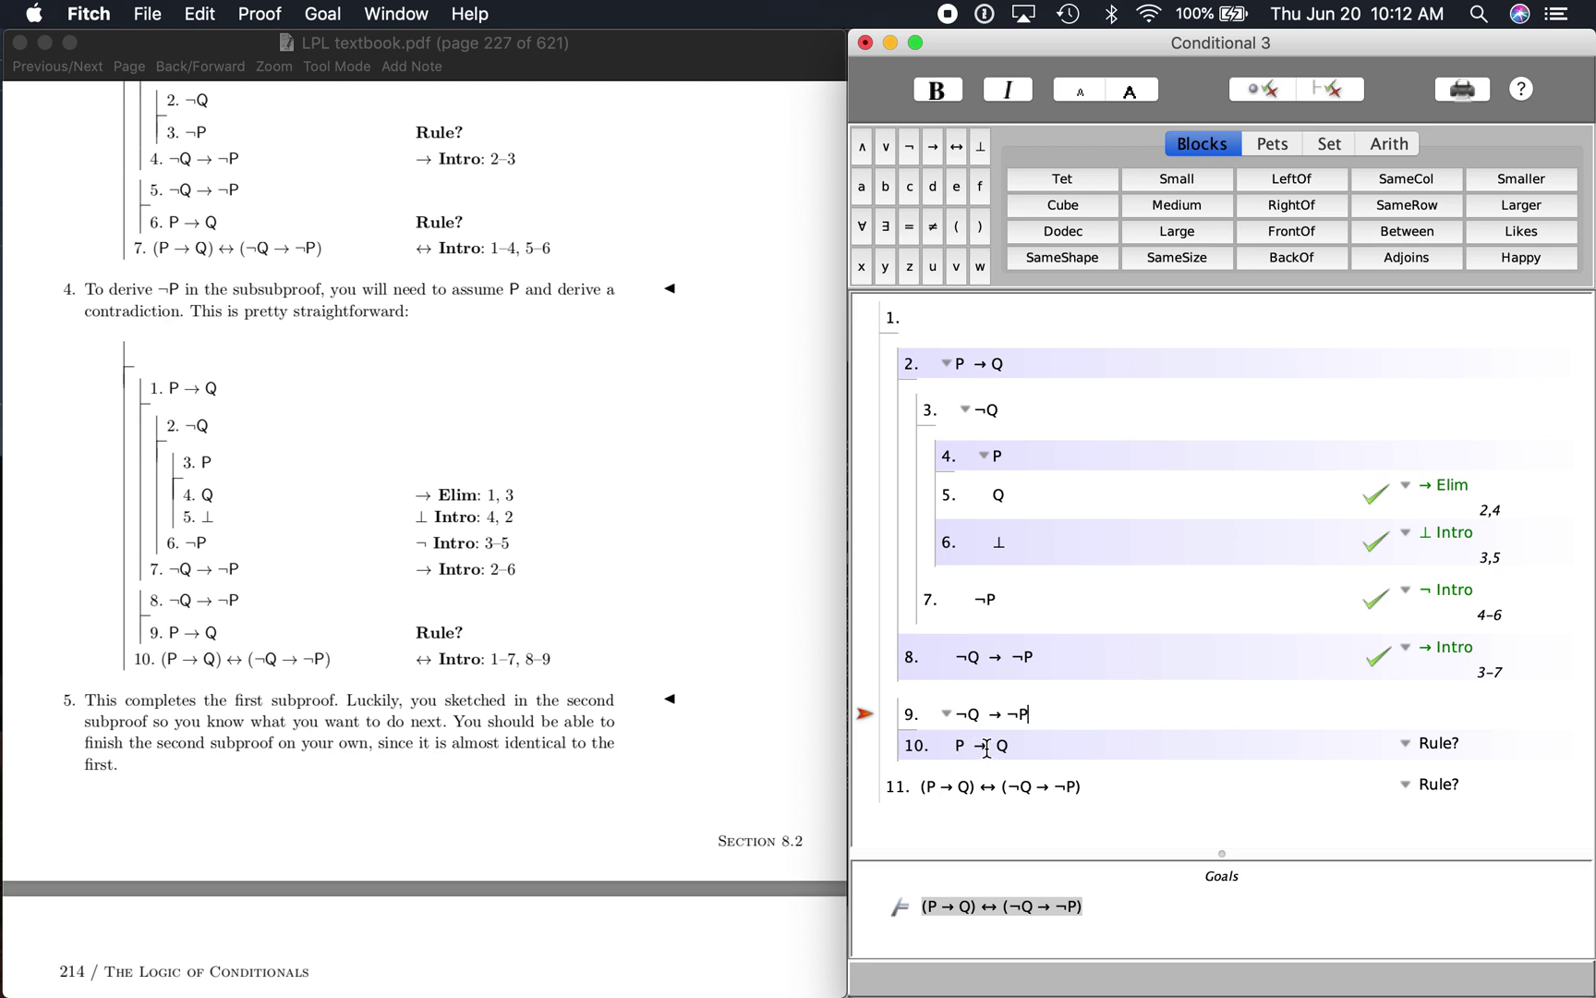
# Start the second subproof assuming P with Q as its goal line
pyautogui.click(260, 14)
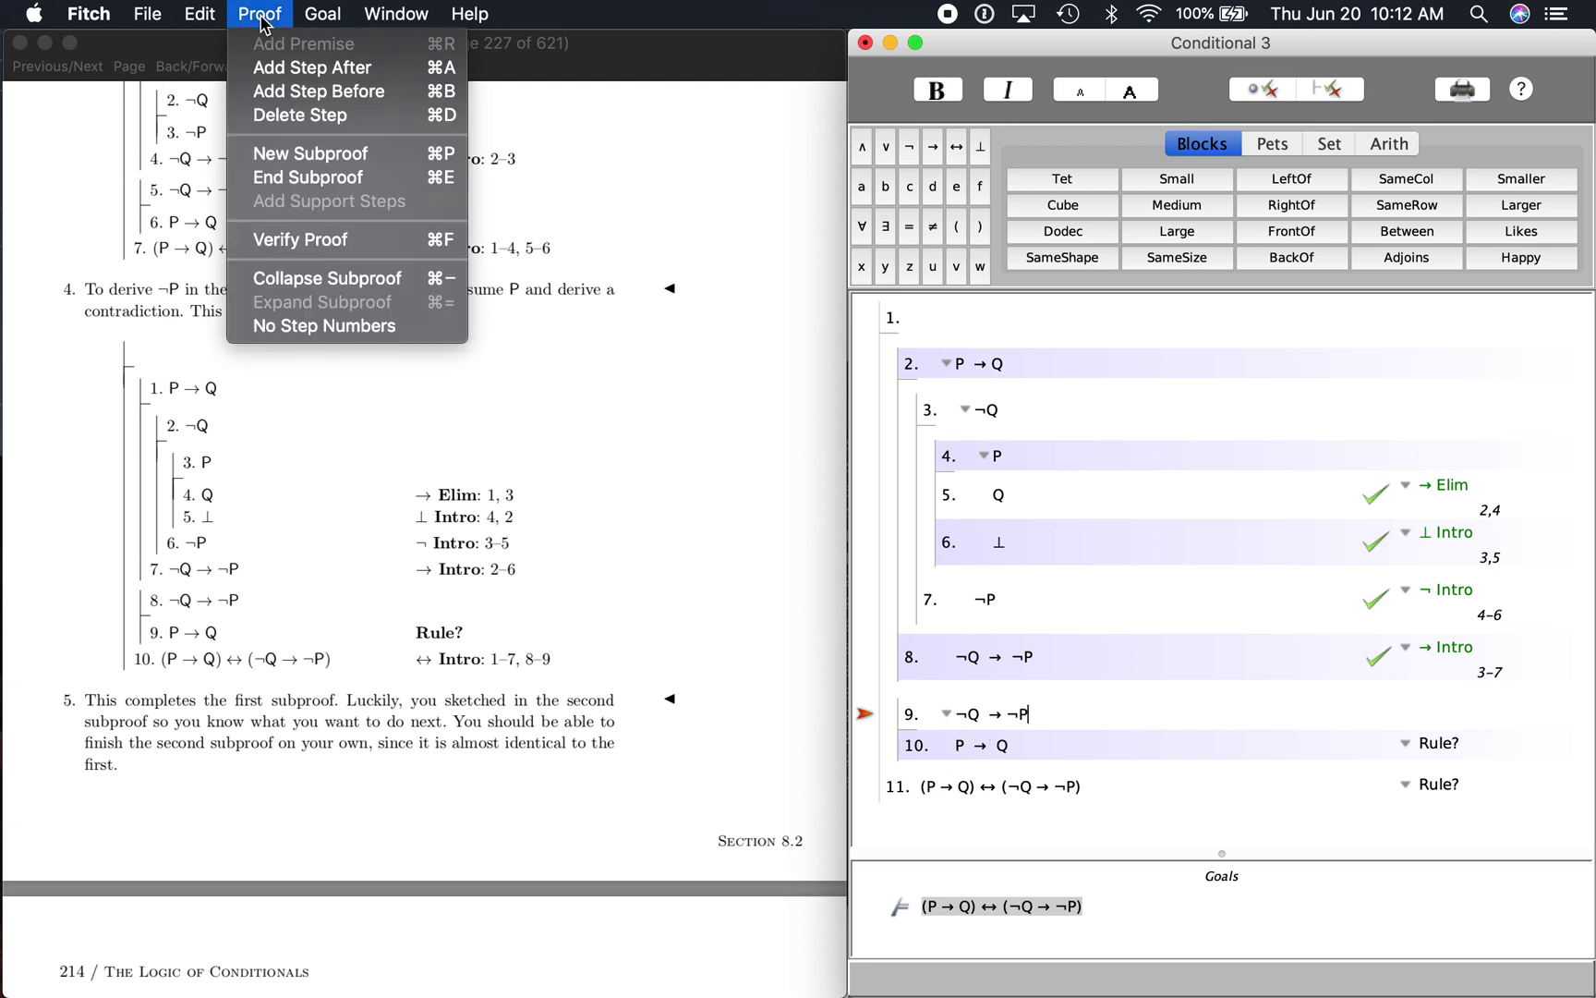
pyautogui.click(312, 152)
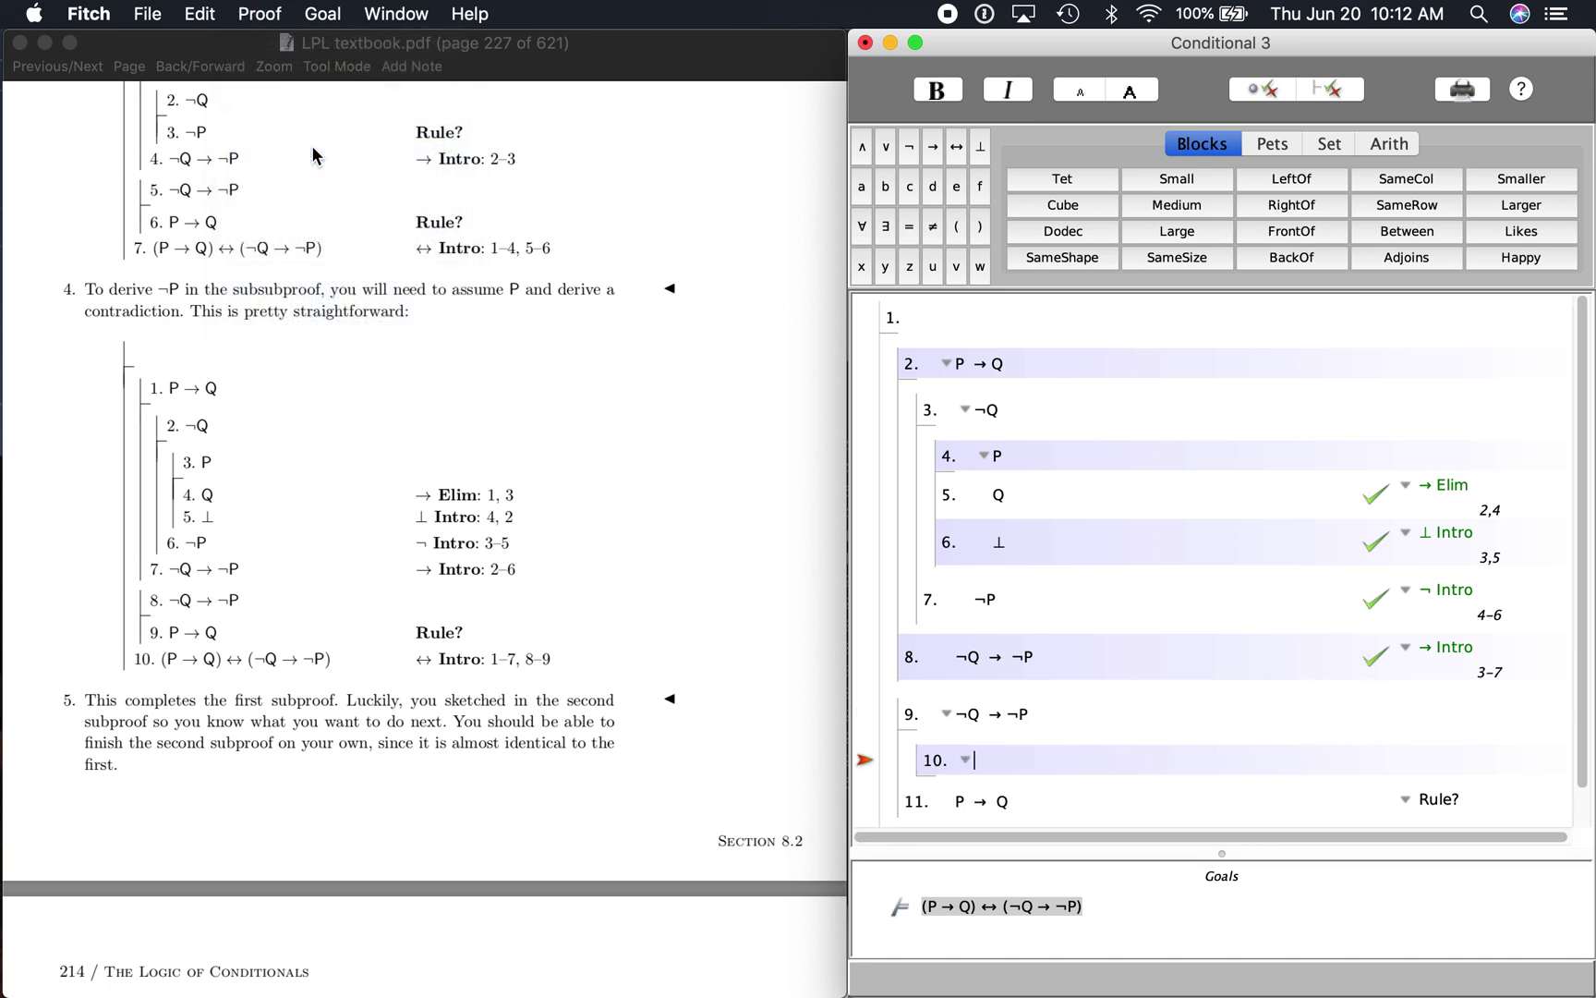
pyautogui.write('P')
pyautogui.press('super+e')
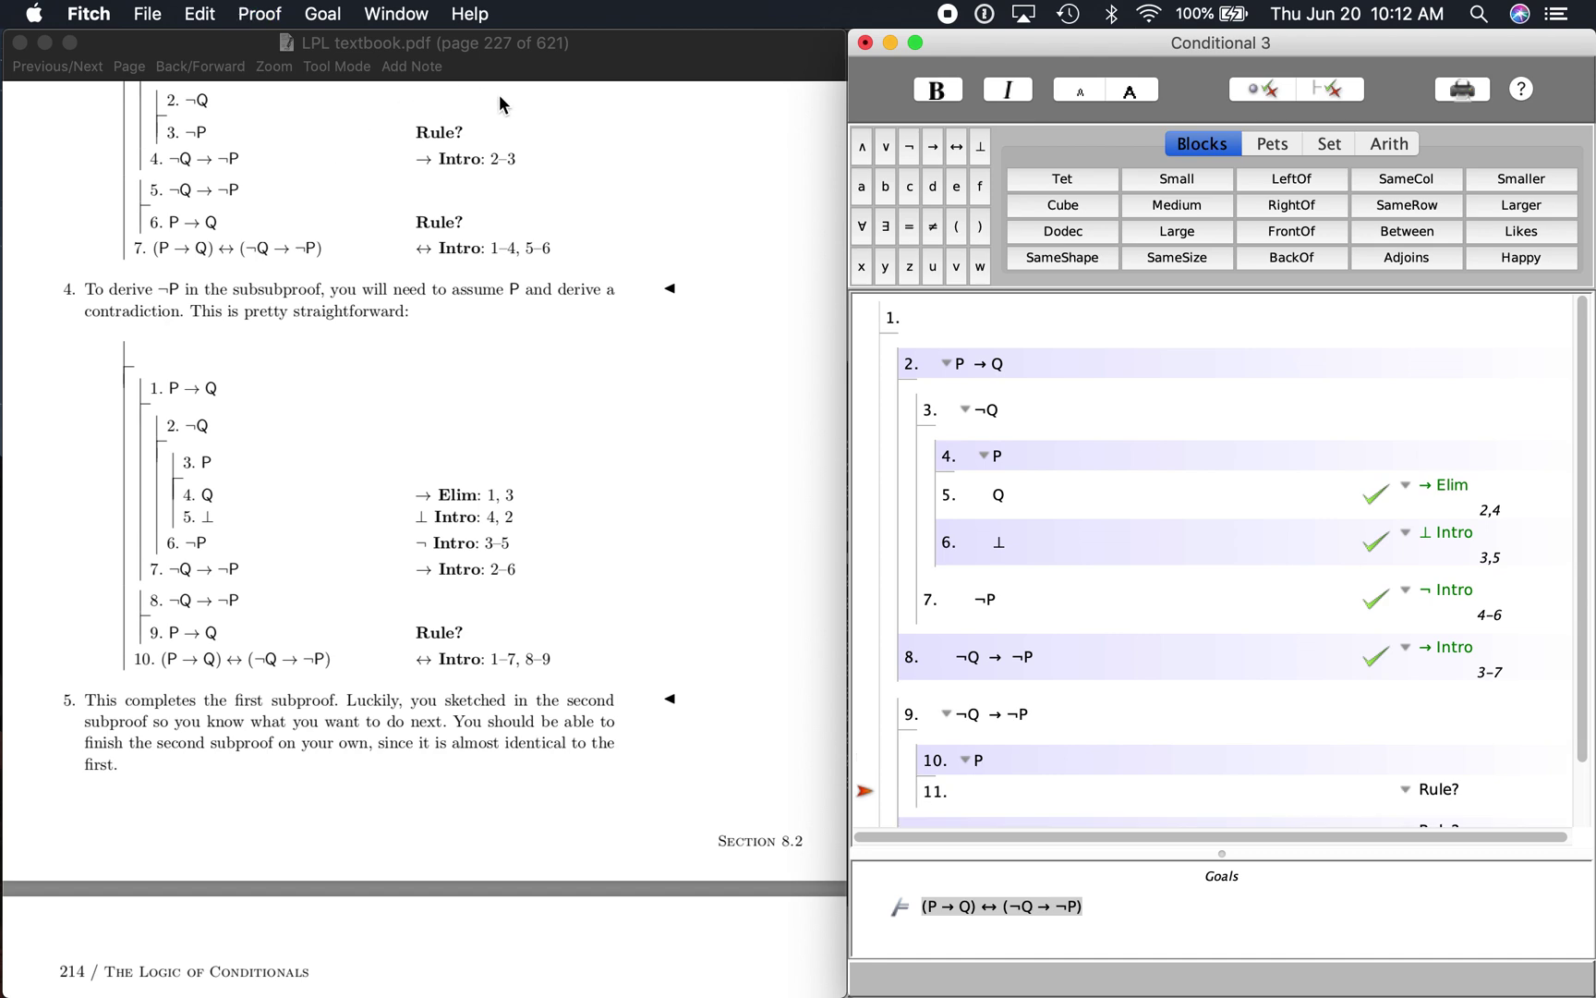
pyautogui.write('Q')
pyautogui.scroll(-3, 1124, 606)
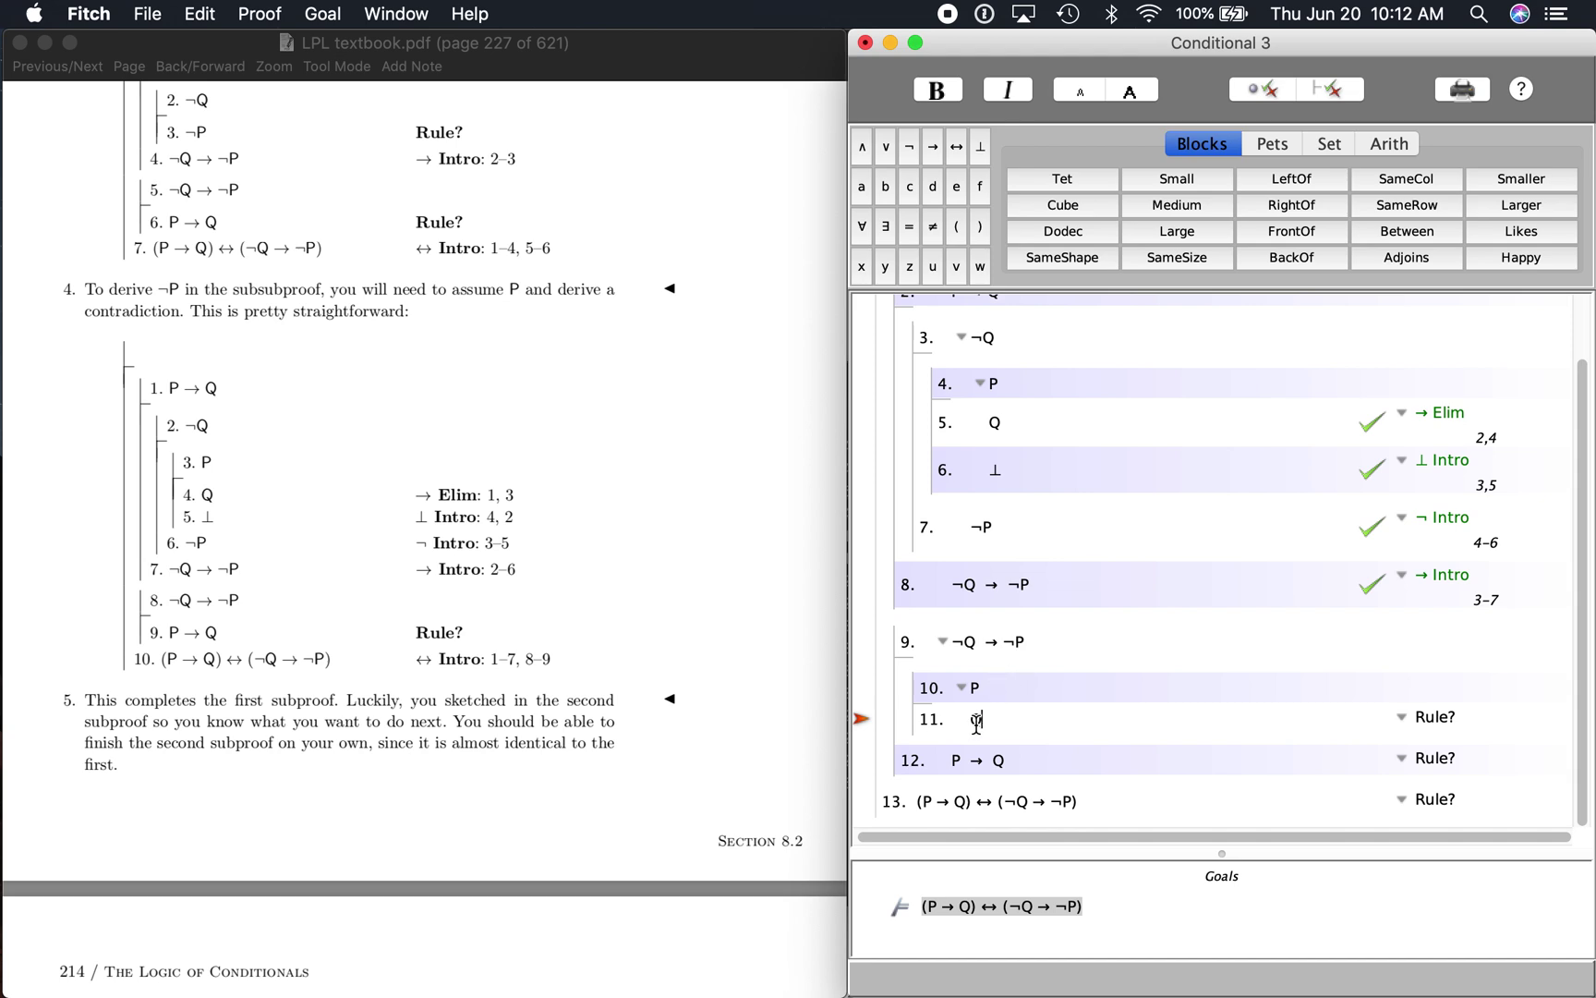
pyautogui.press('Up')
# Nest a subproof assuming ¬Q at line 11 with ¬P as step 12
pyautogui.click(270, 17)
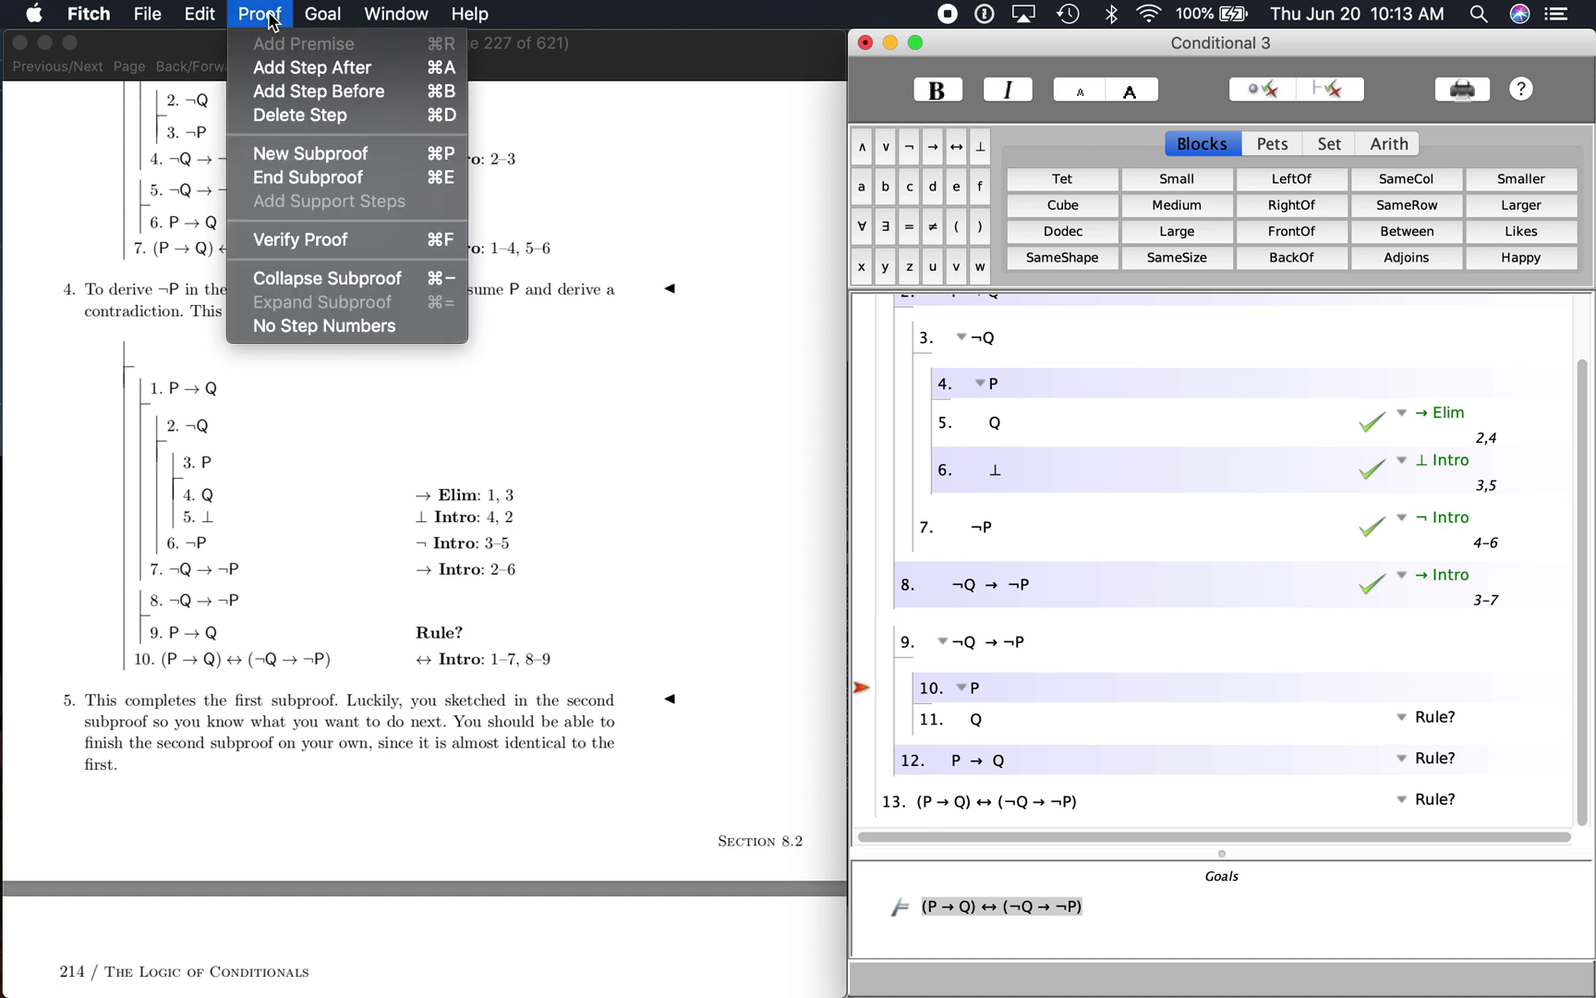
pyautogui.click(319, 163)
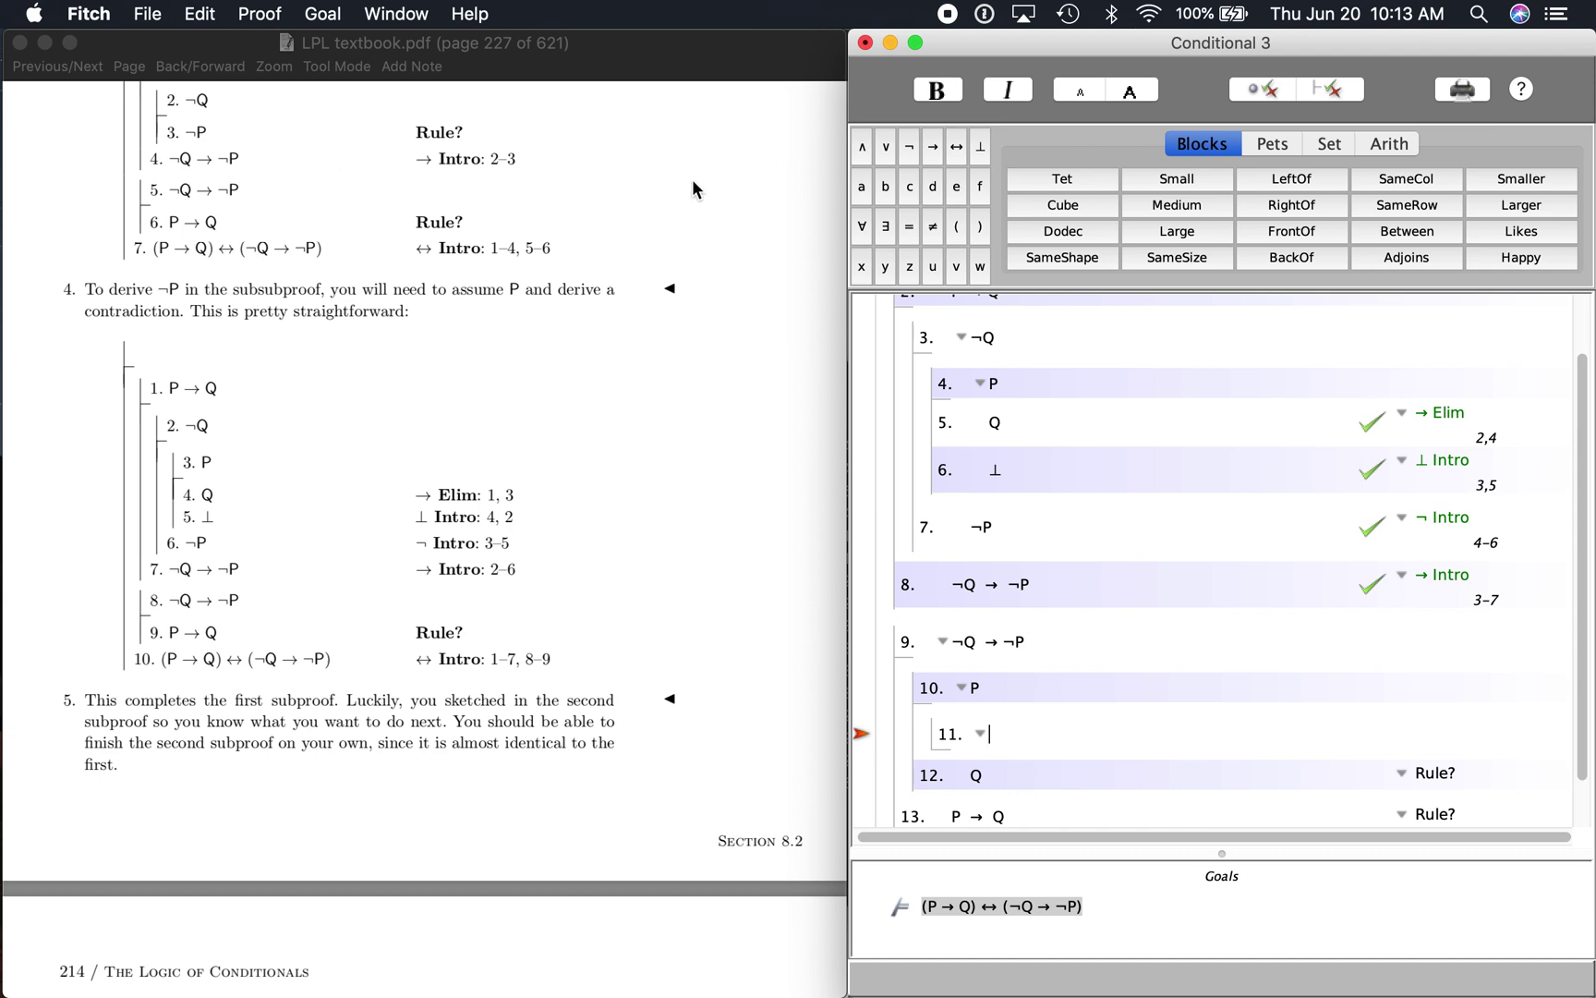
pyautogui.click(910, 155)
pyautogui.write('Q')
pyautogui.press('super+e')
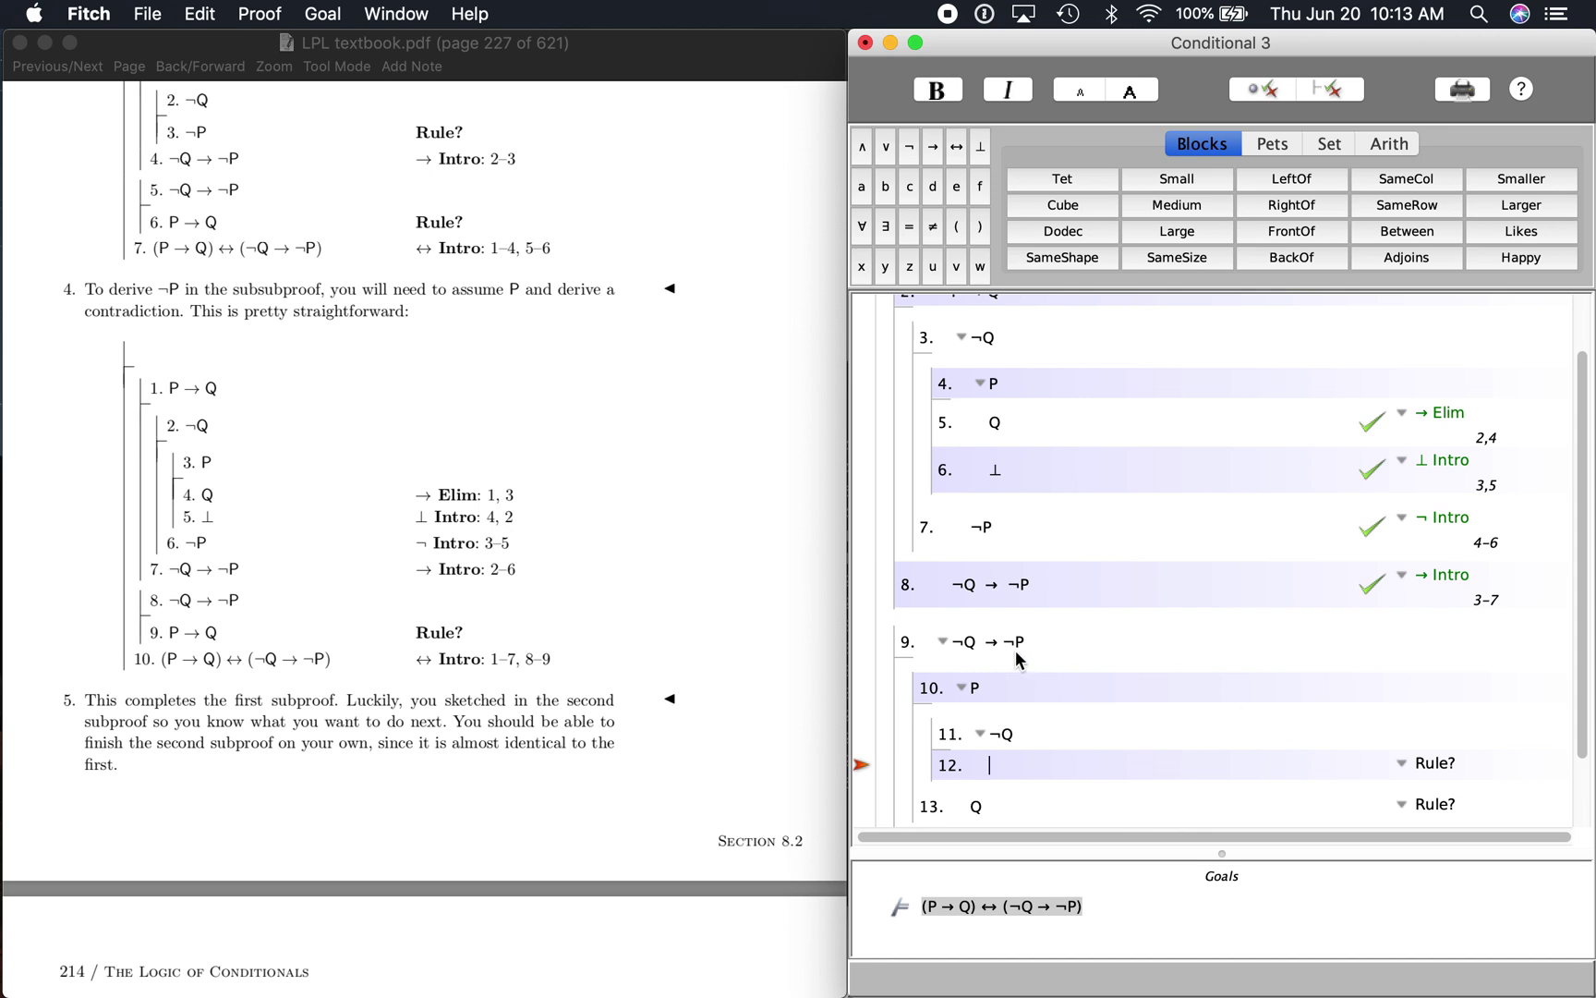
pyautogui.click(911, 153)
pyautogui.write('P')
pyautogui.scroll(-2, 1081, 535)
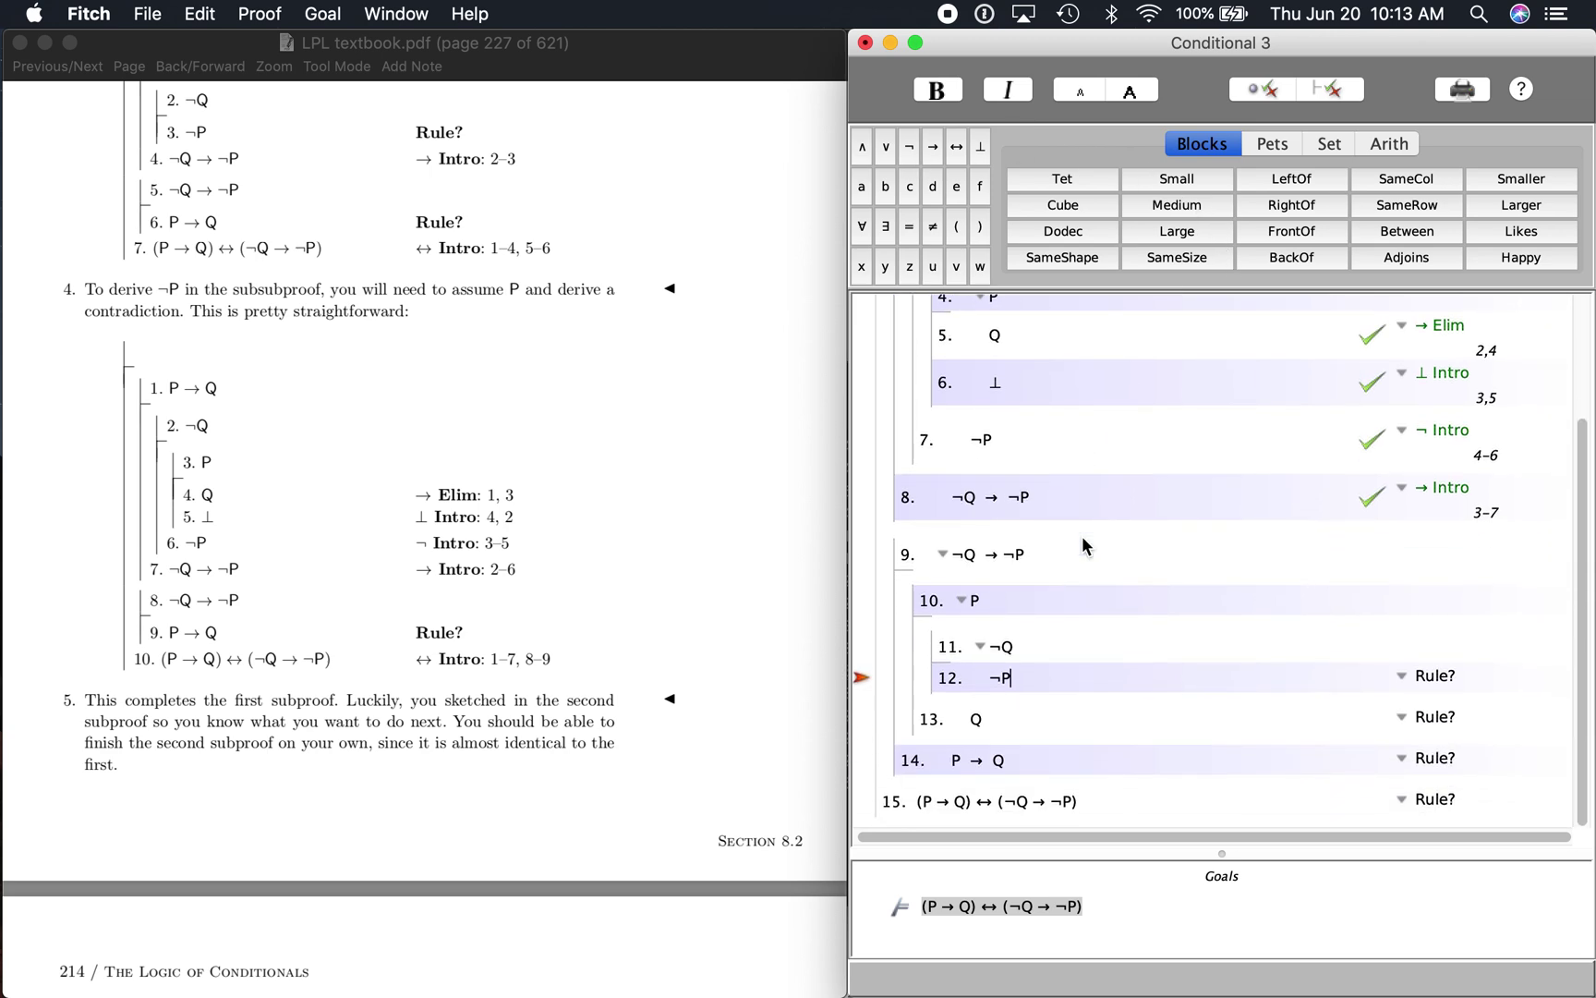
# Give step 12's ¬P the rule → Elim, citing steps 9 and 11
pyautogui.click(1403, 680)
pyautogui.moveTo(1420, 711)
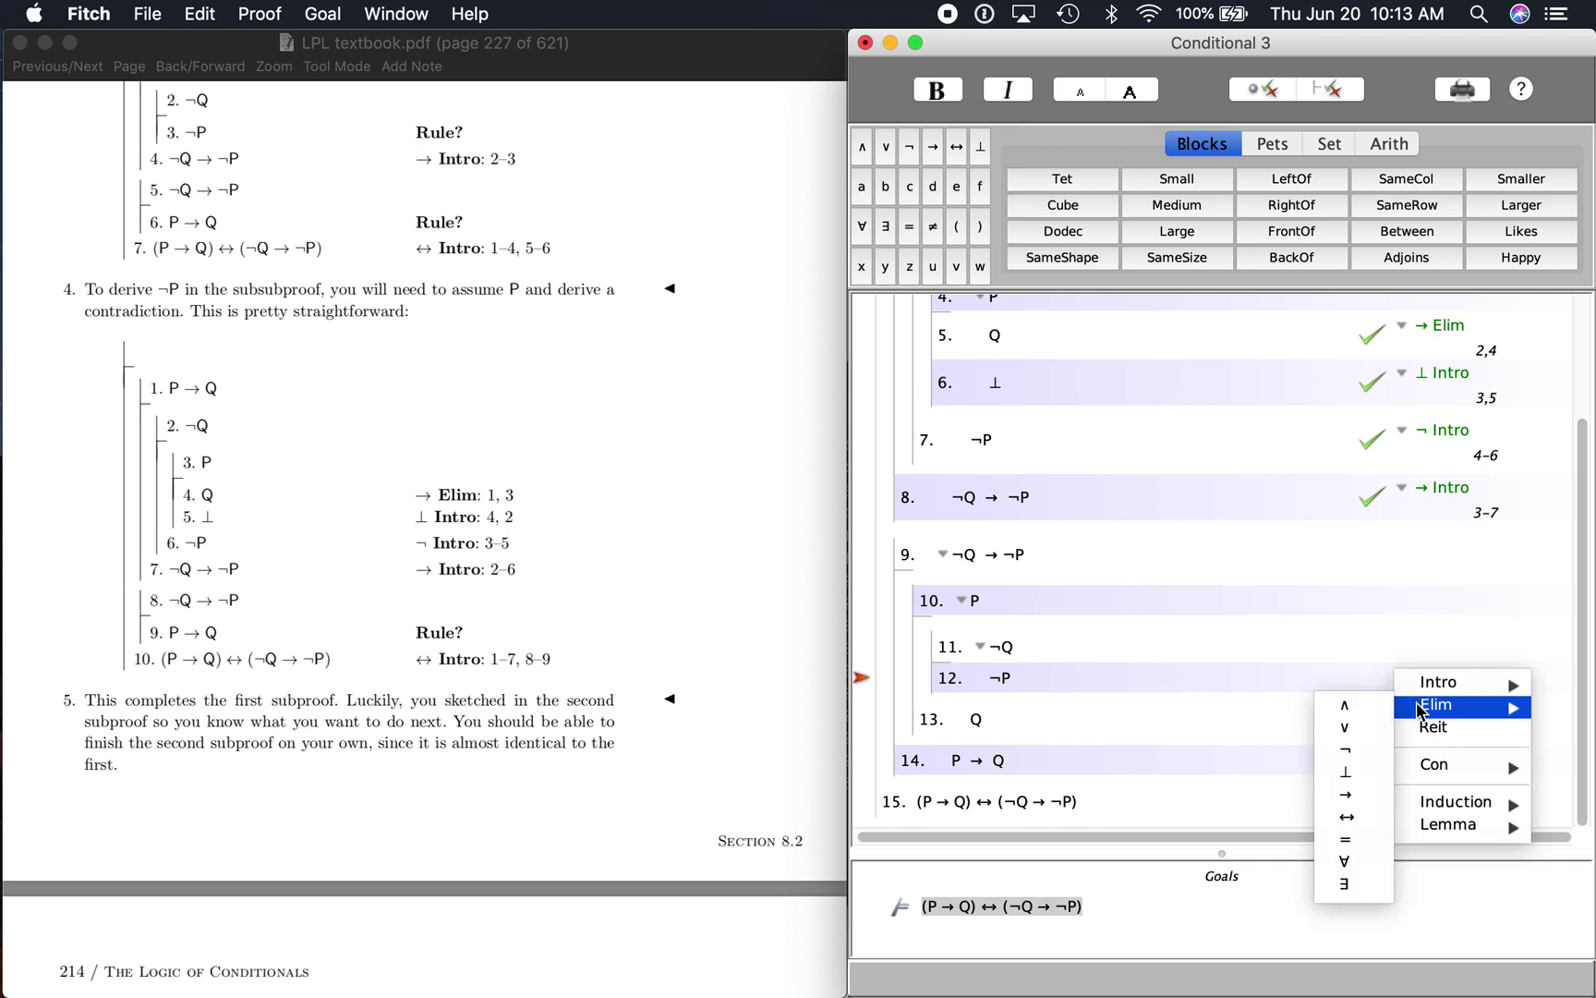
pyautogui.click(1368, 792)
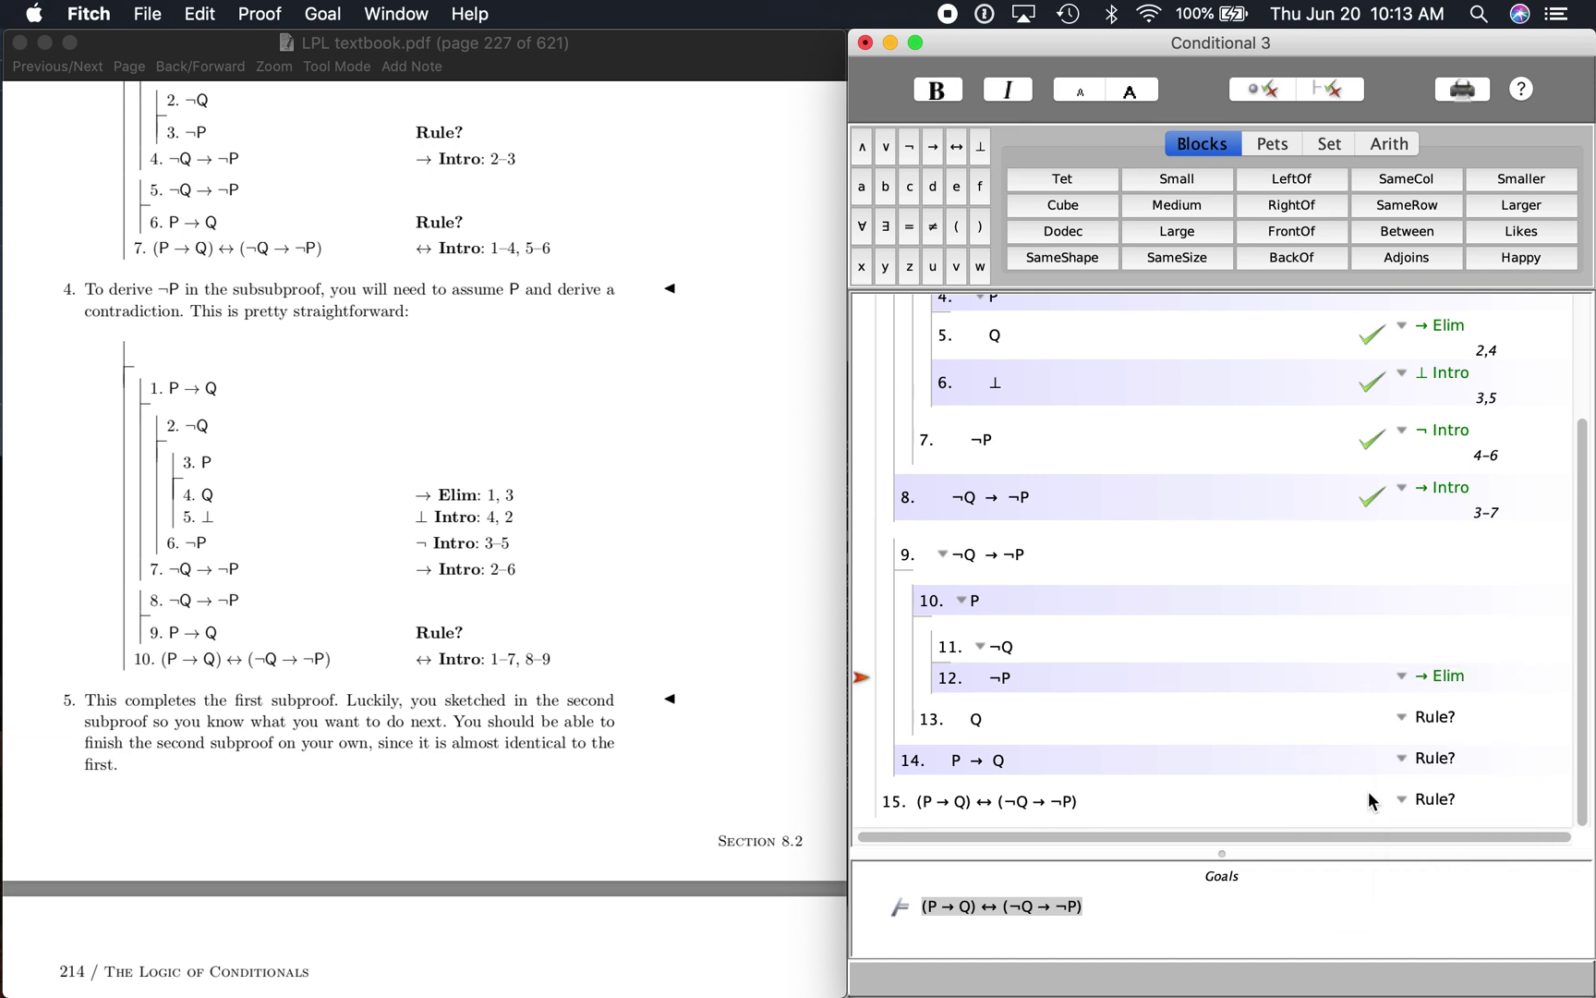
pyautogui.click(1015, 554)
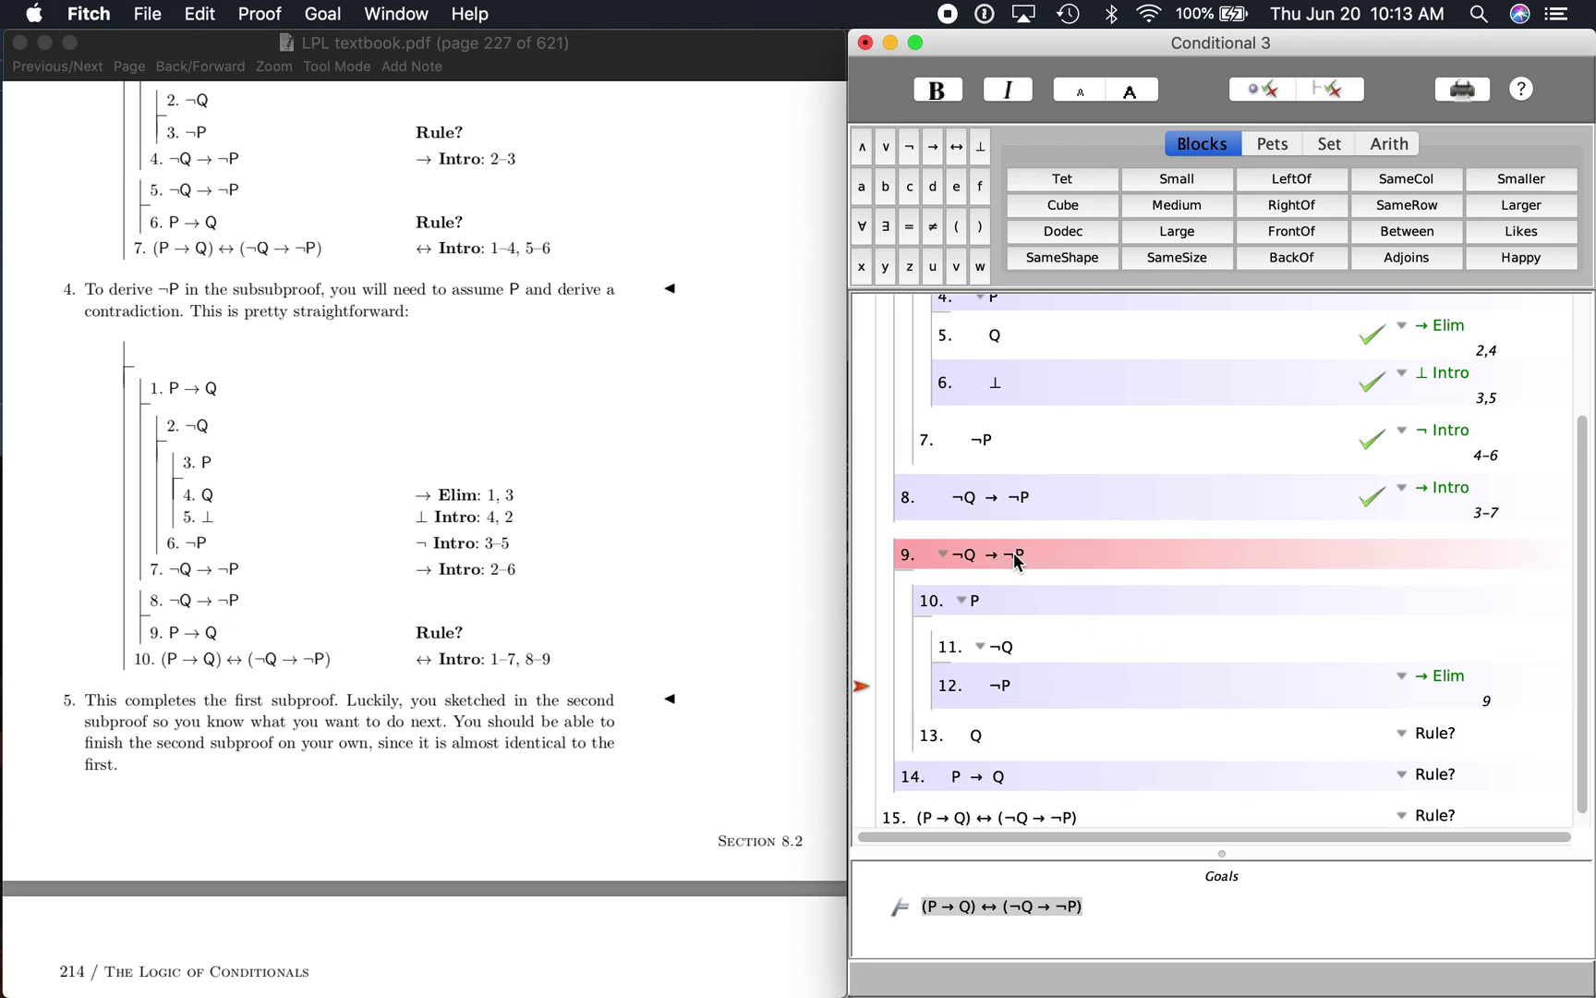
pyautogui.click(1007, 649)
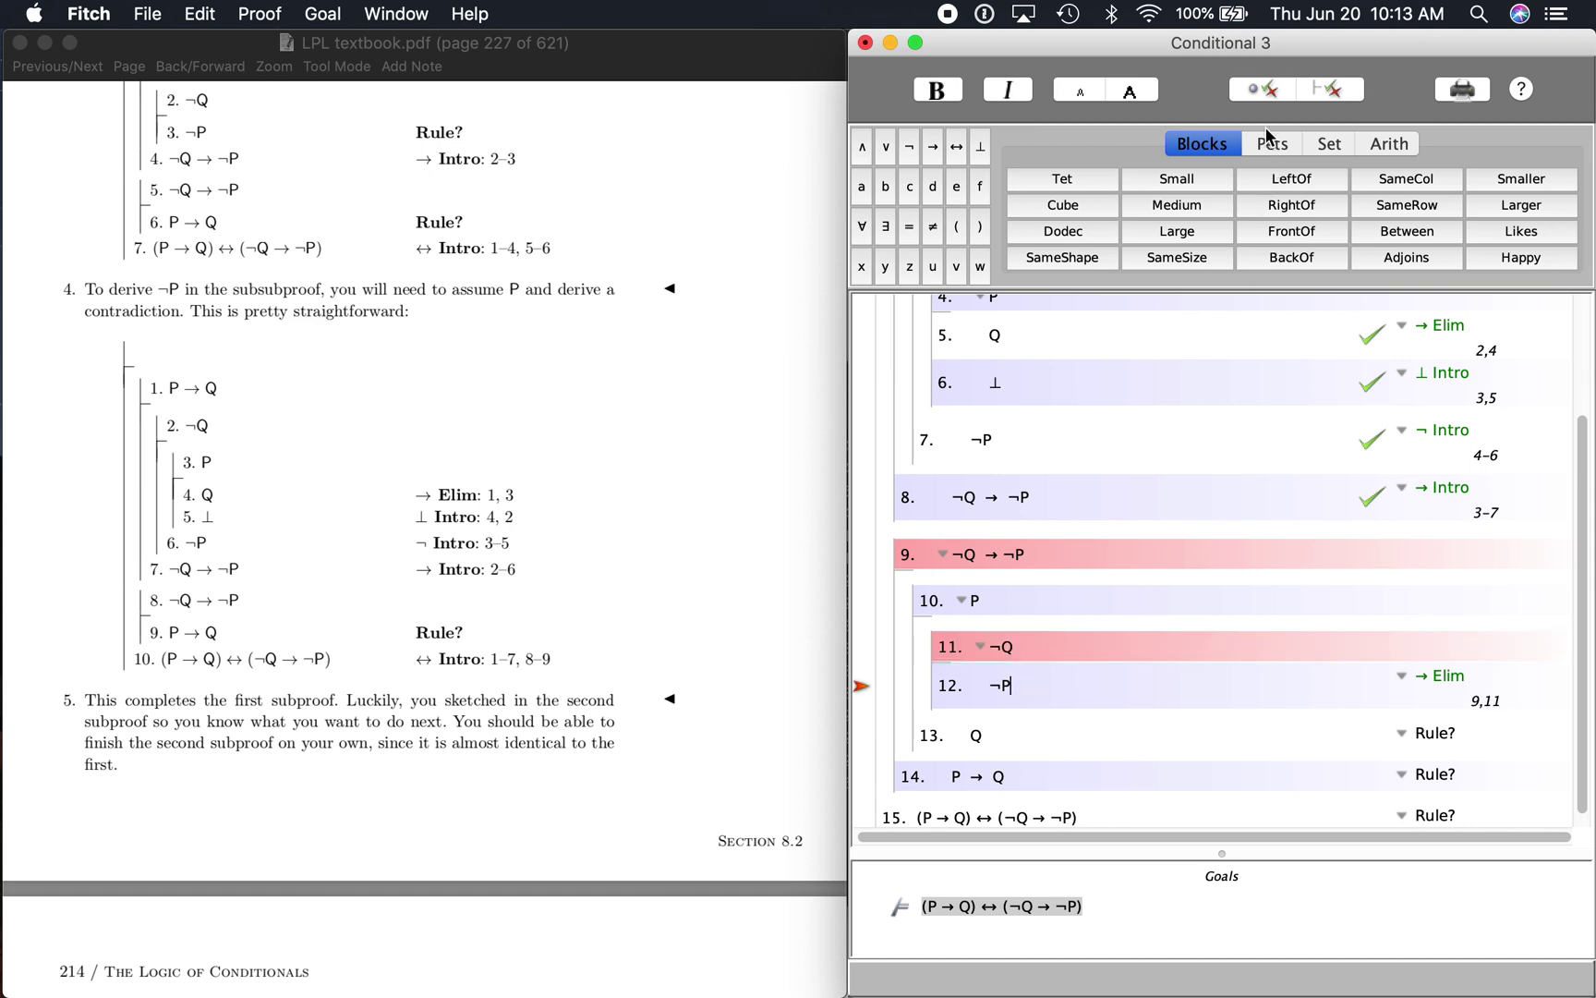